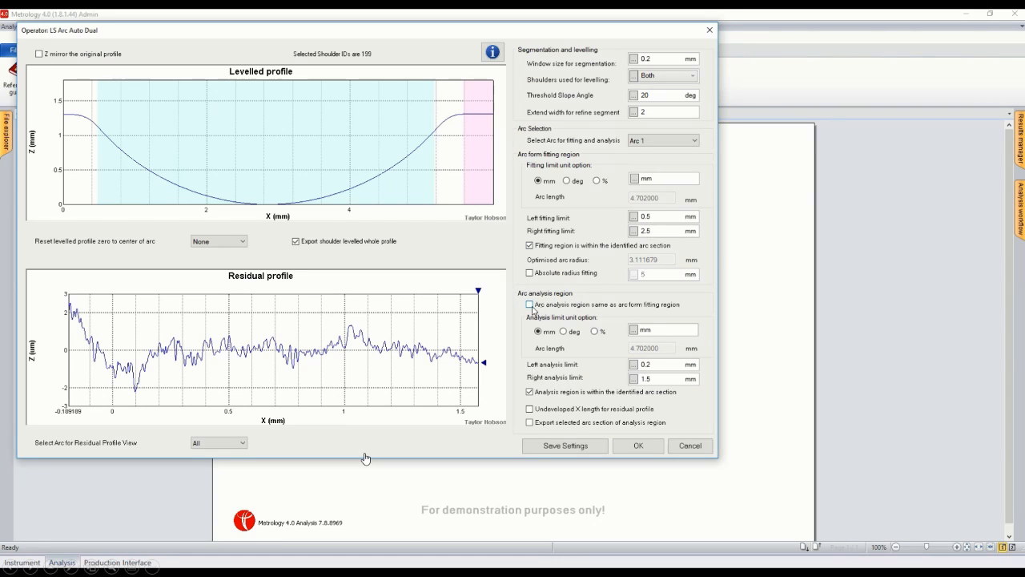
# Step: Make the arc analysis region the same as the form fitting region, set both fitting limits to 2 mm, and accept the settings
pyautogui.click(530, 305)
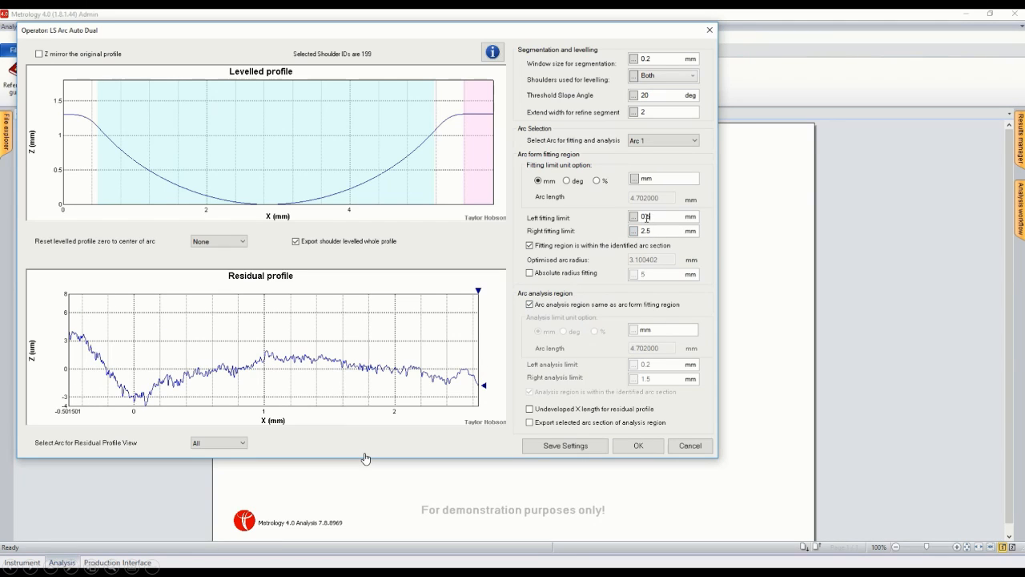
pyautogui.moveTo(647, 217); pyautogui.dragTo(633, 238)
pyautogui.write('22')
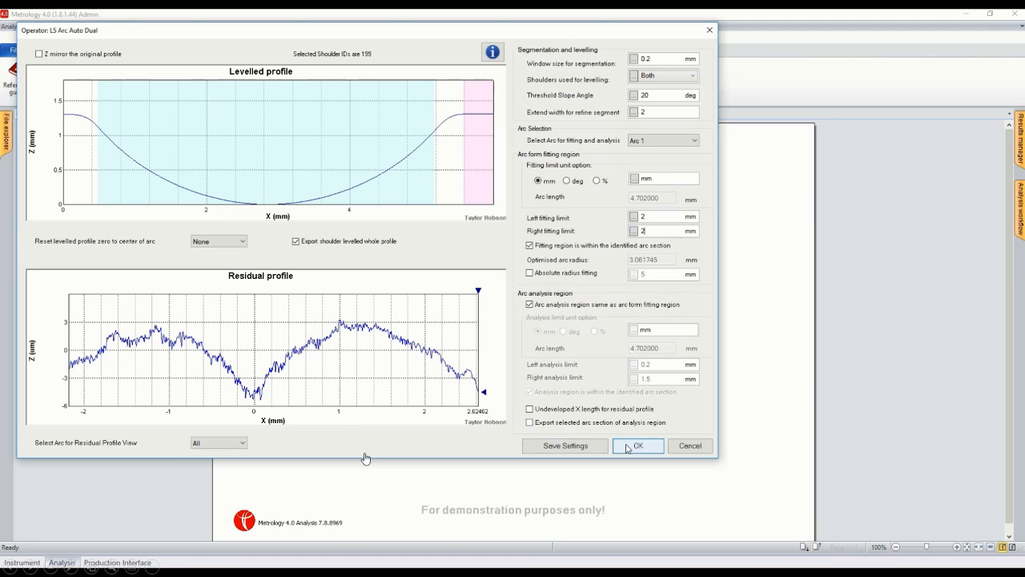
pyautogui.click(631, 446)
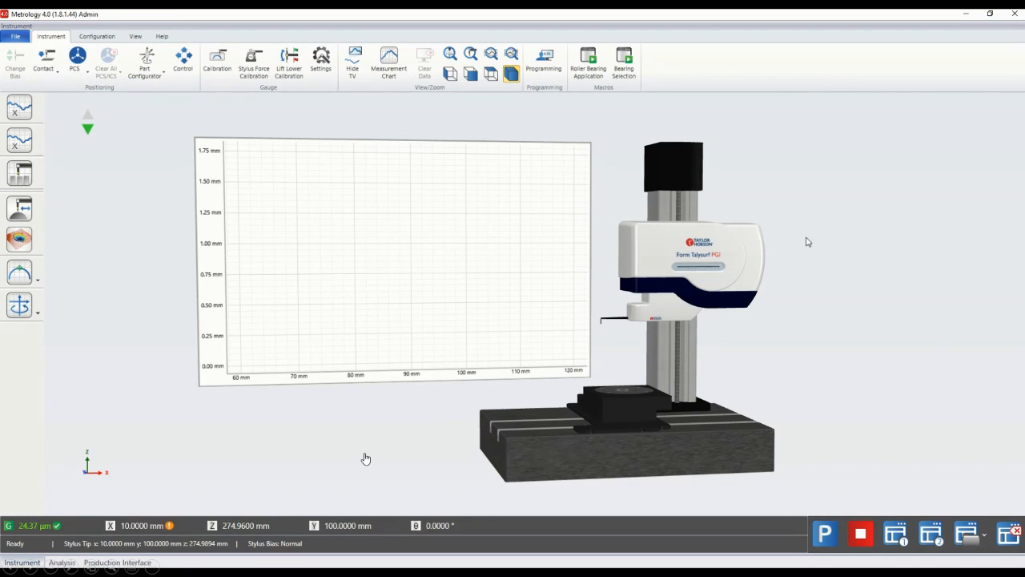
# Step: Run the Bearing Selection macro and start the measurement of a dual bearing
pyautogui.click(625, 67)
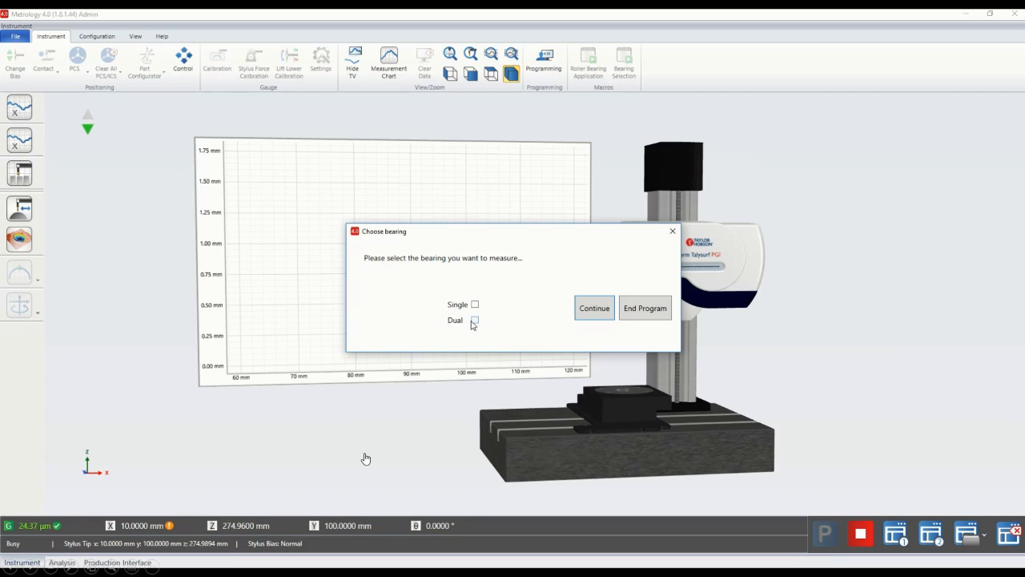
pyautogui.click(473, 322)
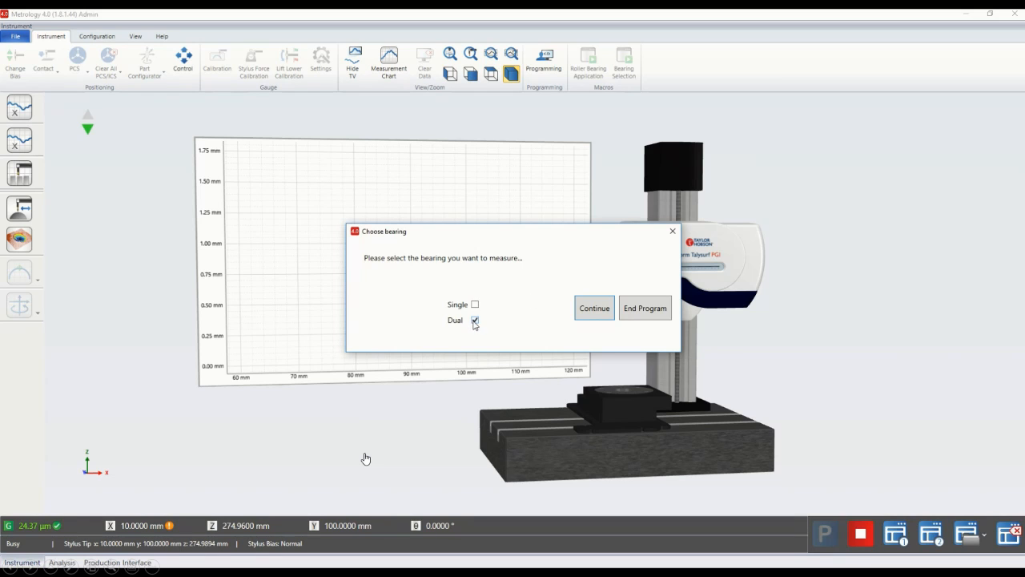
pyautogui.click(593, 316)
pyautogui.click(532, 312)
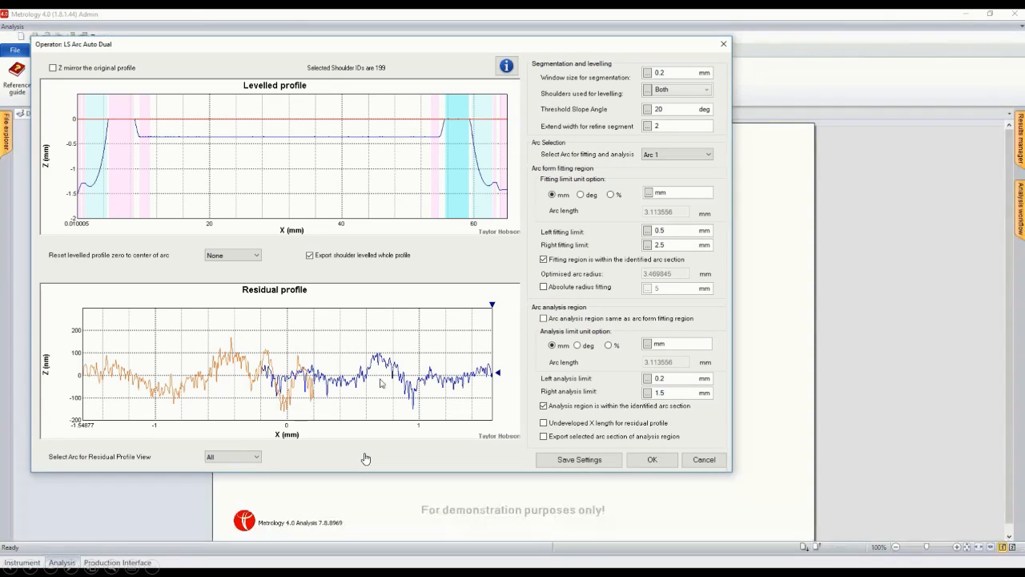
# Step: Show Arc 2 in the residual profile view, choose Arc 2 for fitting and analysis, and accept the analysis
pyautogui.click(254, 457)
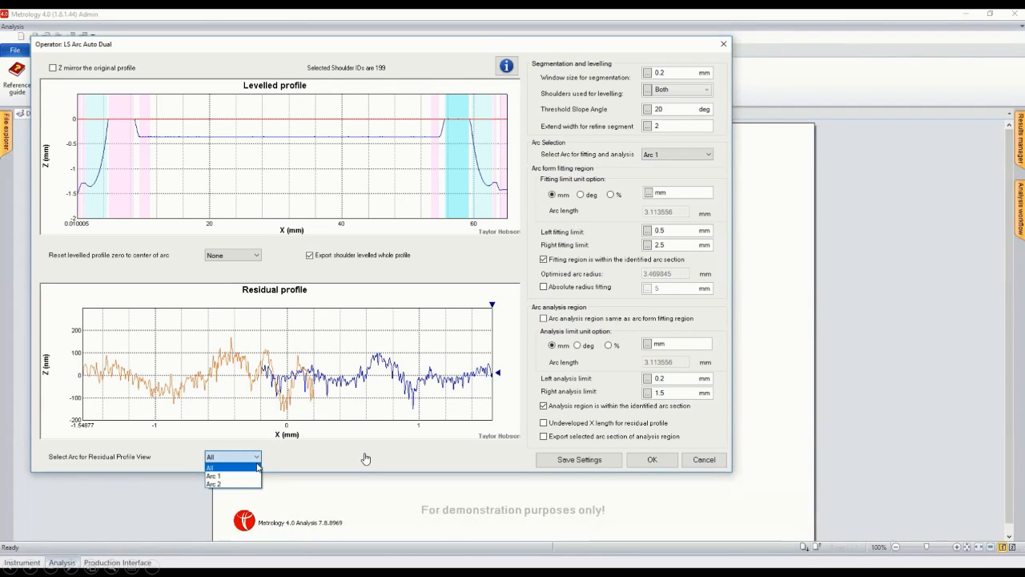
pyautogui.click(253, 485)
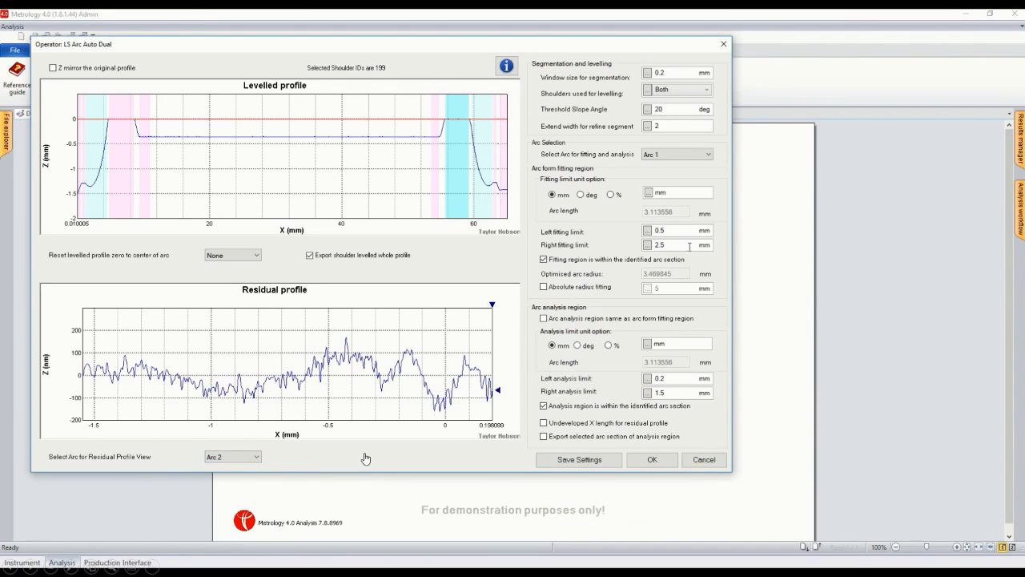
pyautogui.click(709, 156)
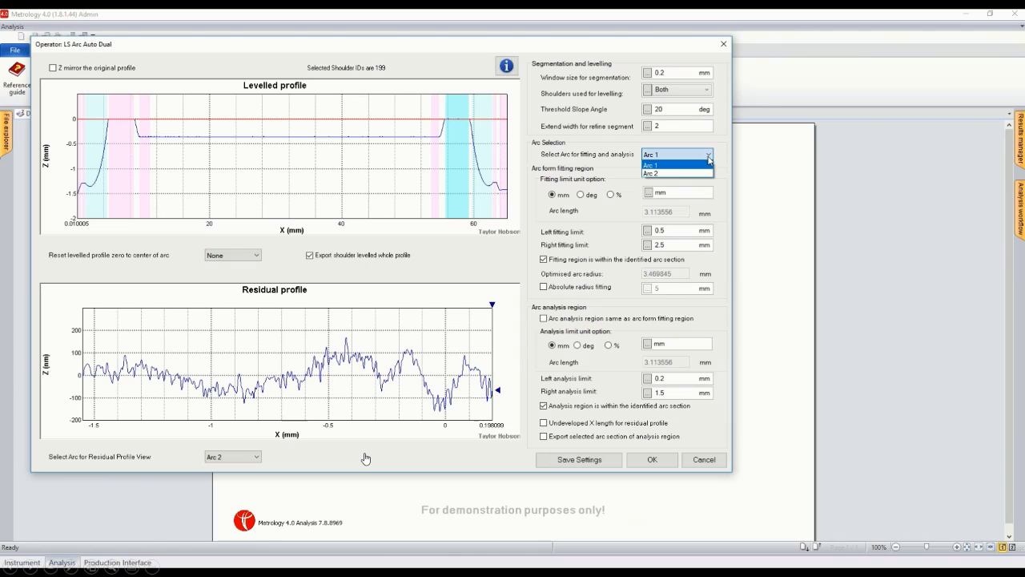
pyautogui.click(711, 174)
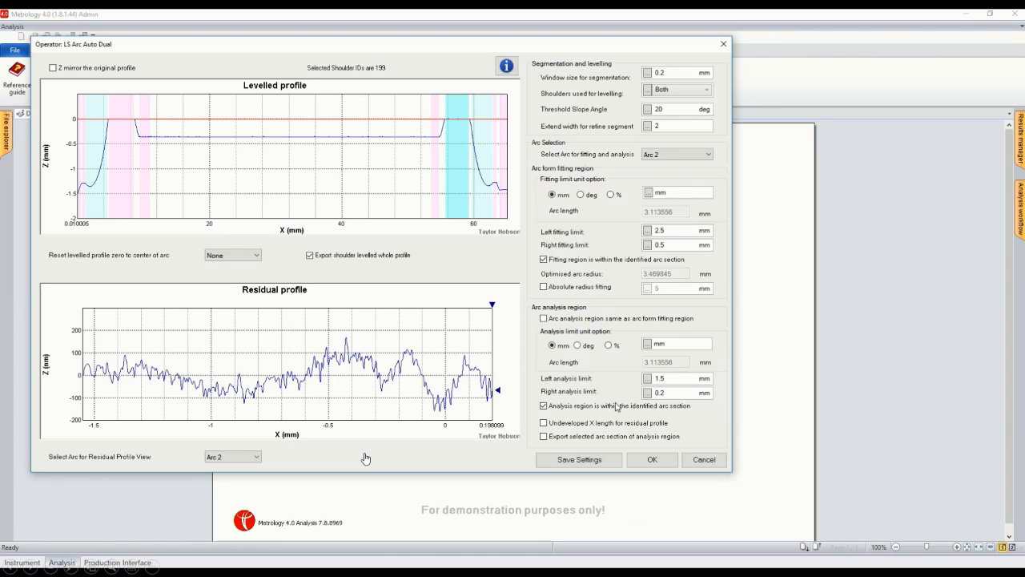
pyautogui.click(650, 460)
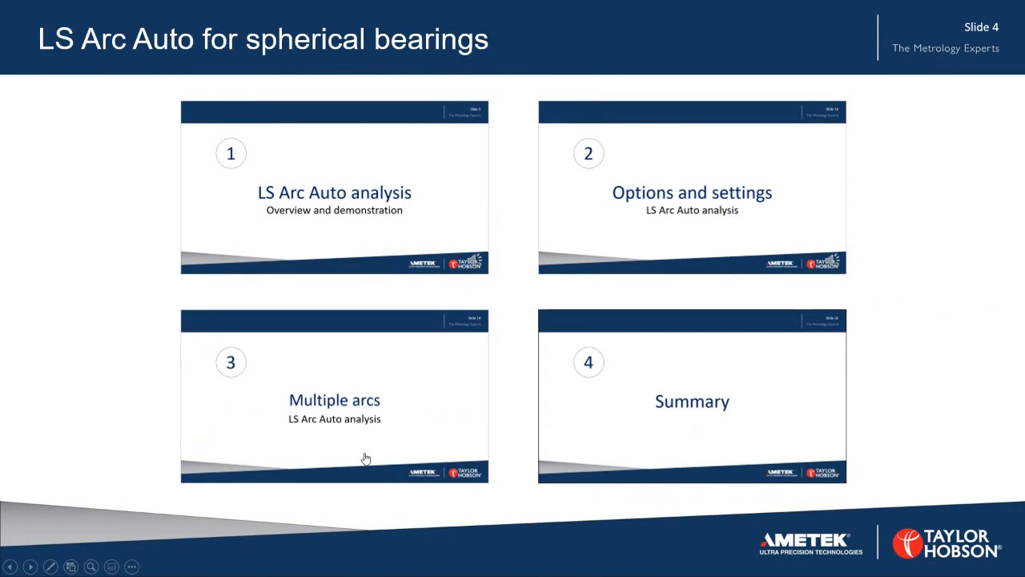
pyautogui.press('Right')
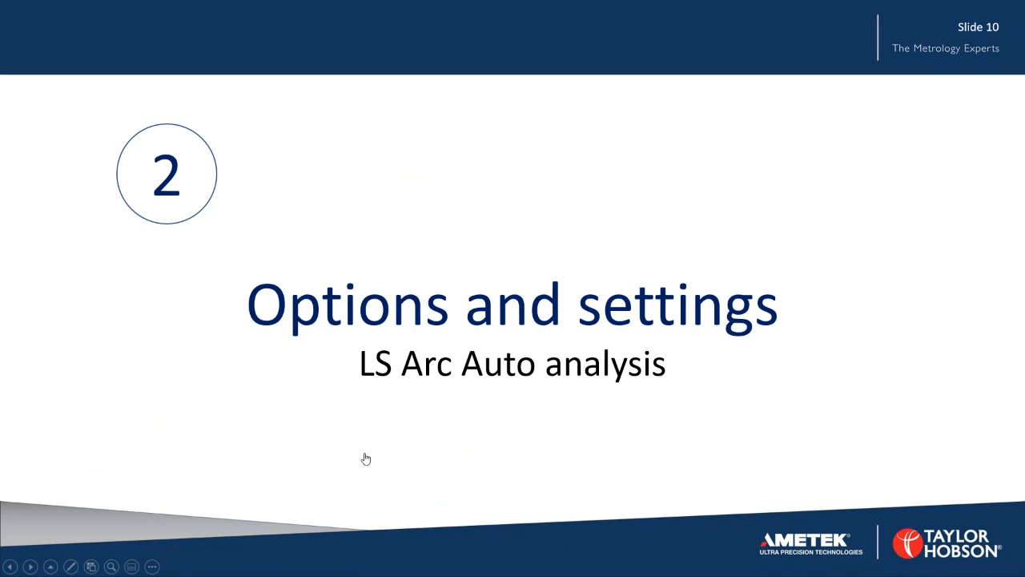
pyautogui.click(365, 458)
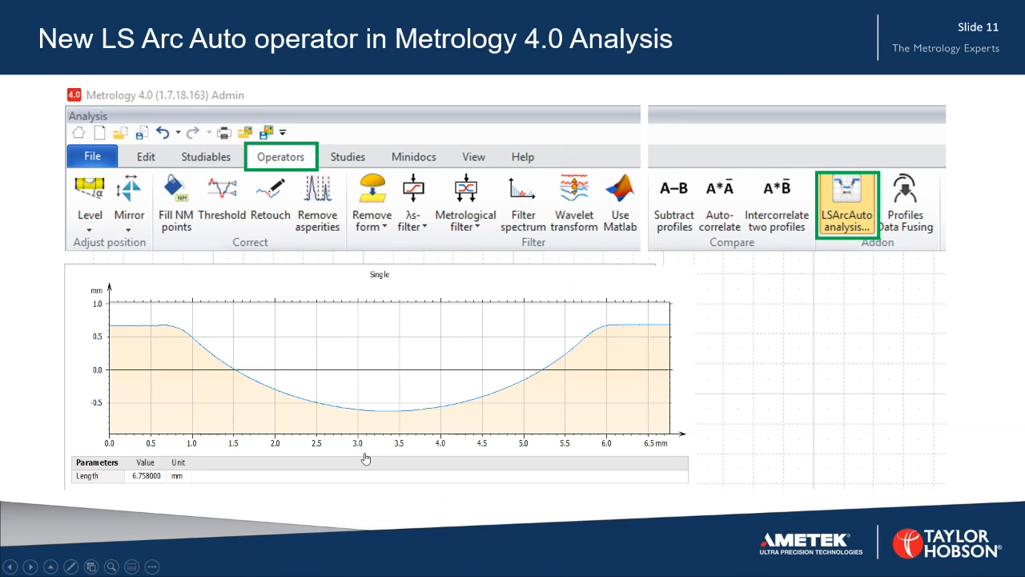
pyautogui.click(366, 458)
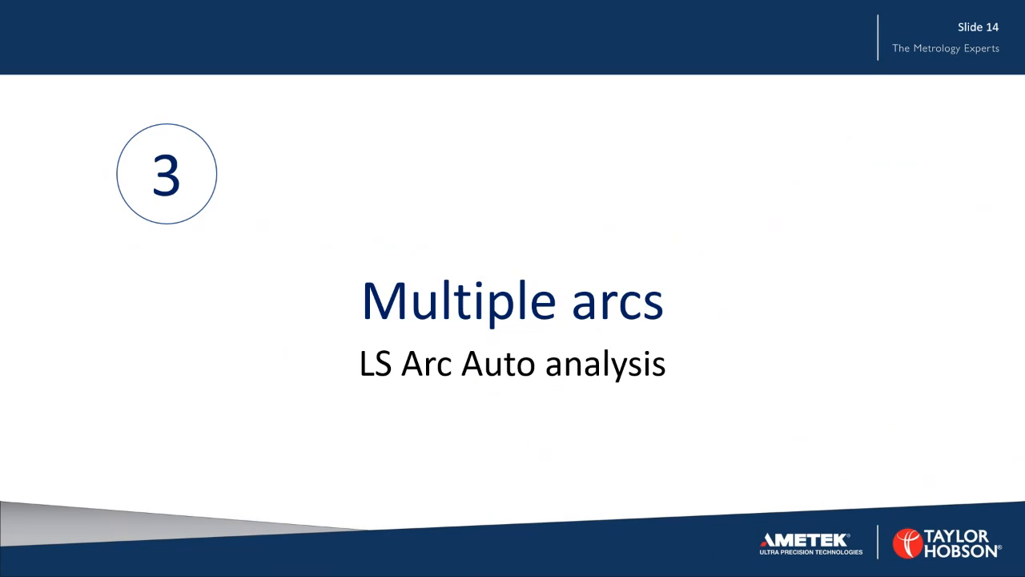
pyautogui.press('Right')
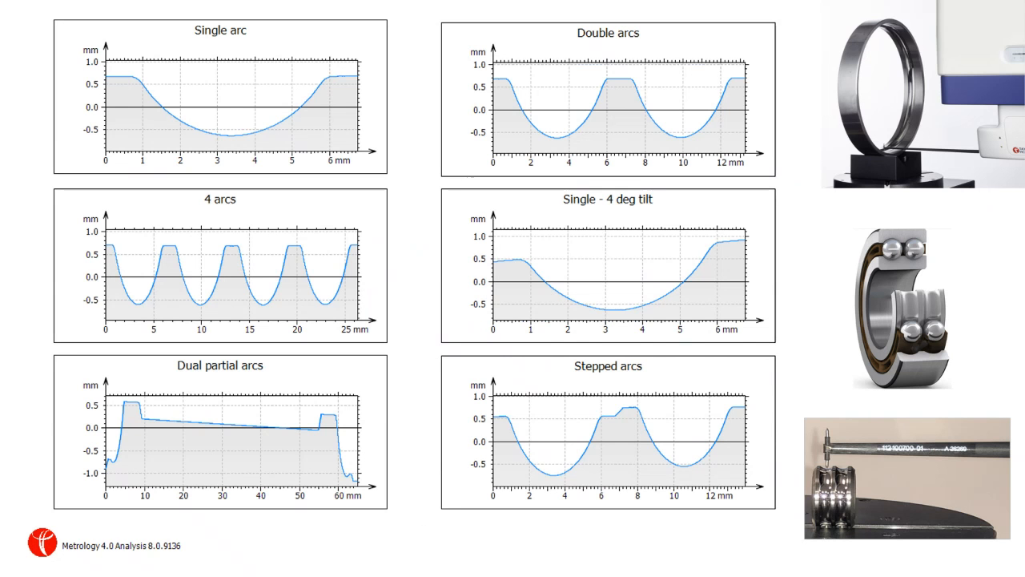
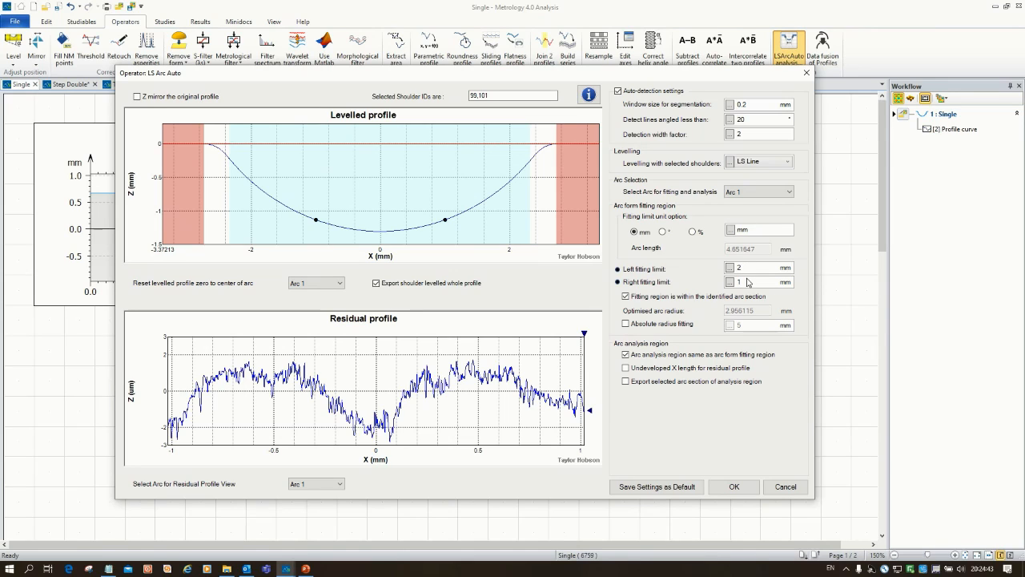
# Step: Set the right fitting limit of the single arc profile to 2 mm
pyautogui.click(747, 282)
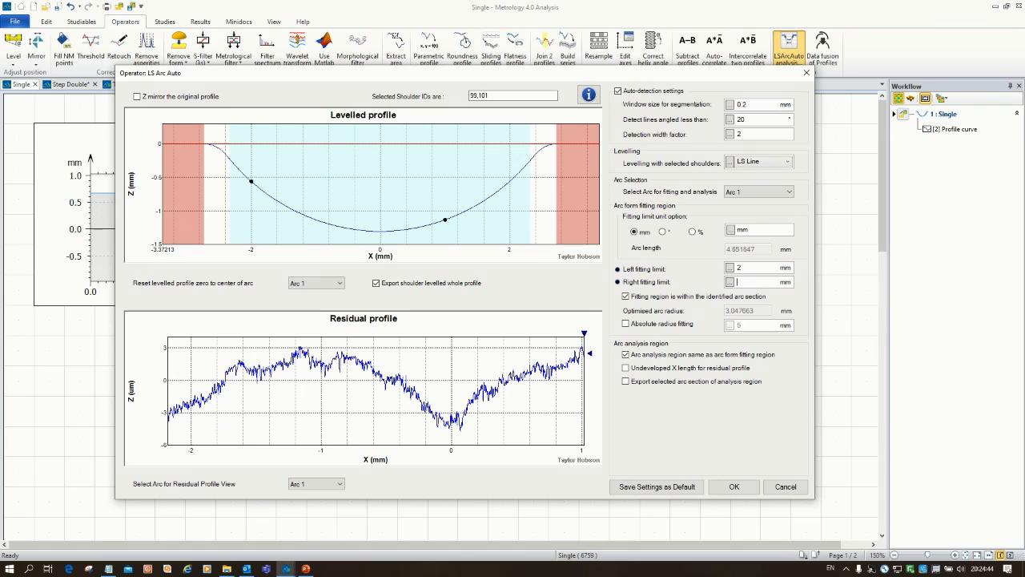
pyautogui.write('2')
pyautogui.click(740, 269)
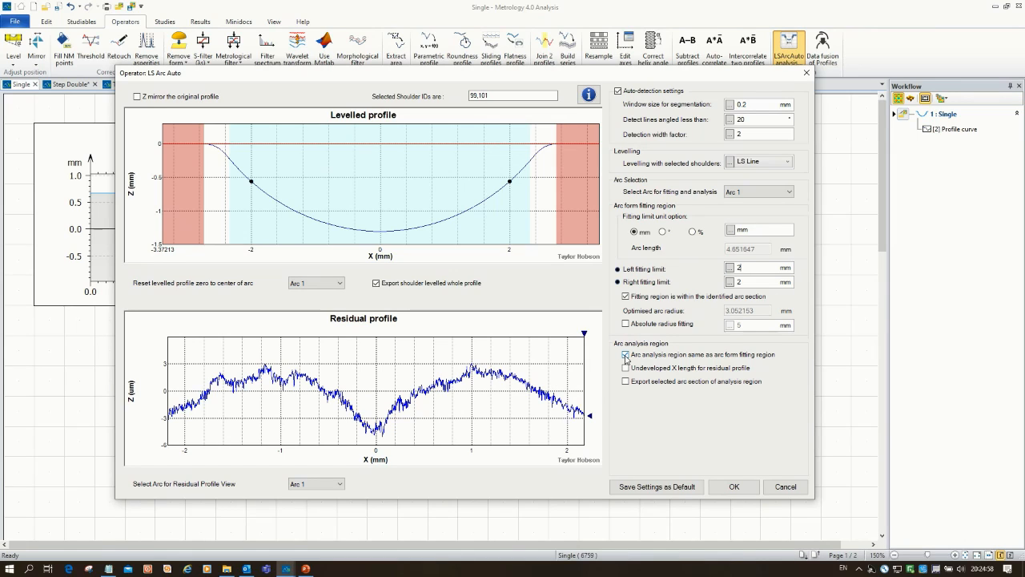
# Step: Make the arc analysis region independent of the form fitting region, set both analysis limits to 3 mm, and accept the analysis
pyautogui.click(625, 355)
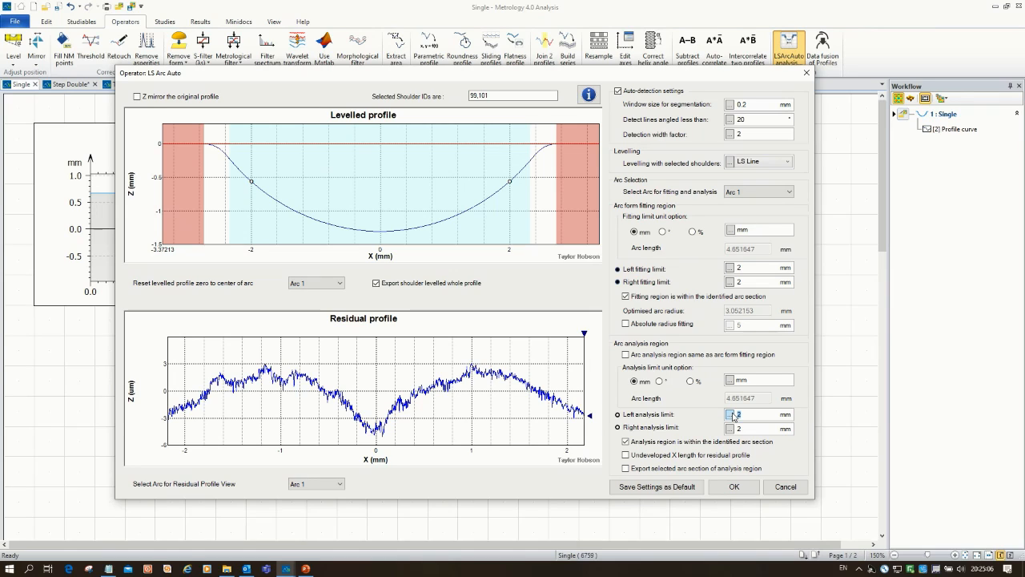
pyautogui.write('3')
pyautogui.doubleClick(745, 429)
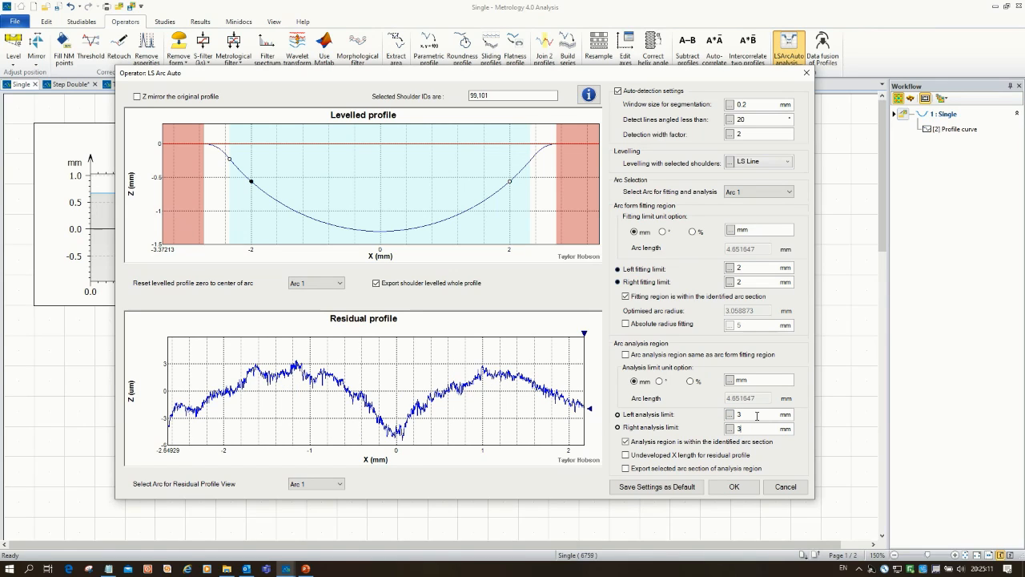
pyautogui.click(757, 415)
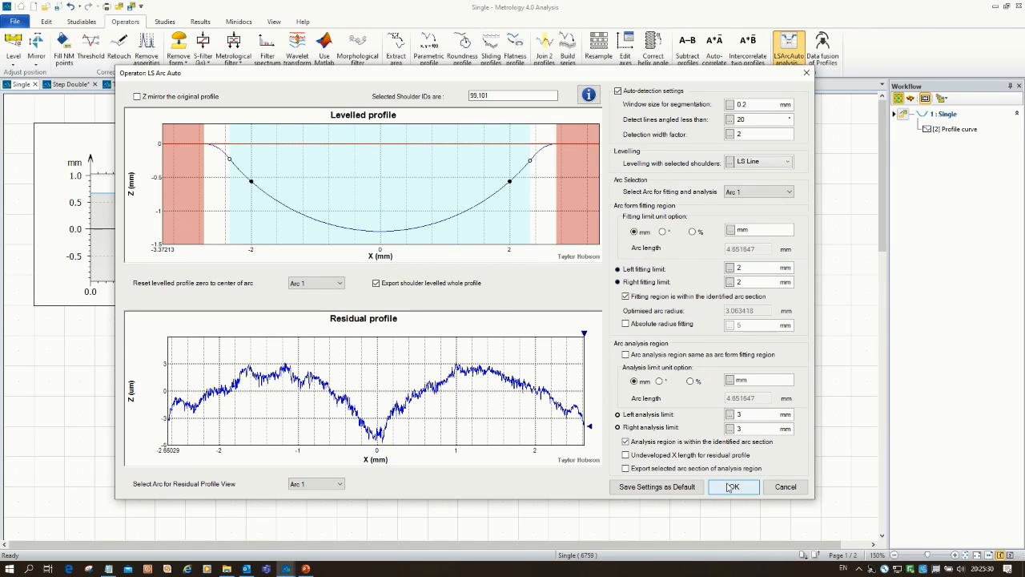
pyautogui.click(732, 486)
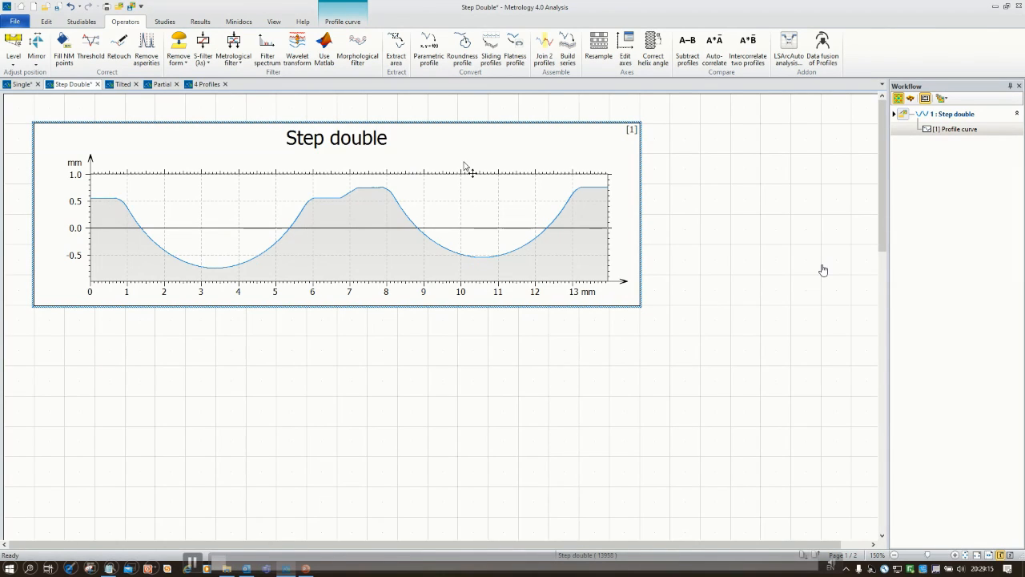
# Step: Run LS Arc Auto on the Step double profile with Step levelling for the selected shoulders and accept the analysis
pyautogui.click(224, 133)
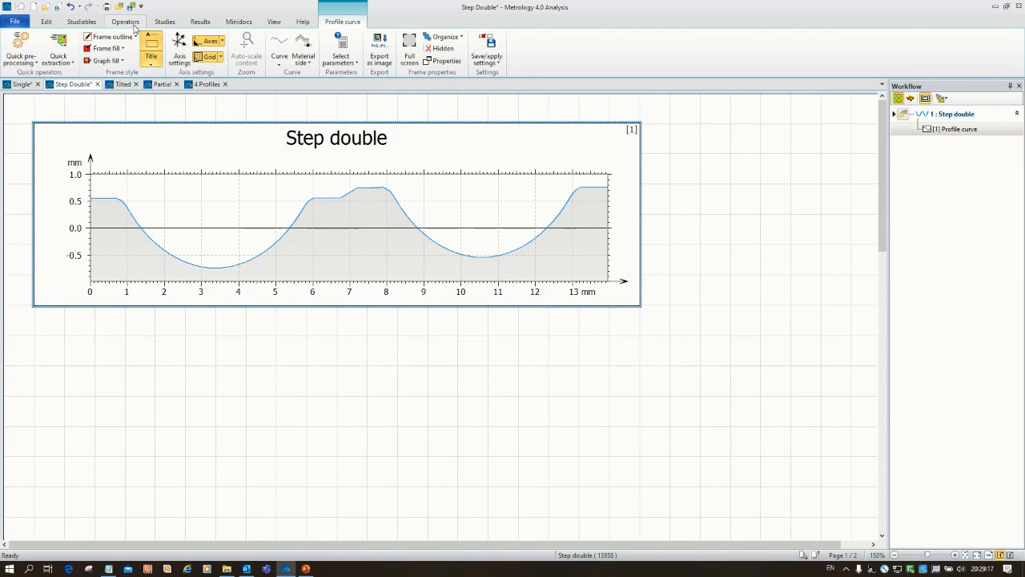
pyautogui.click(128, 24)
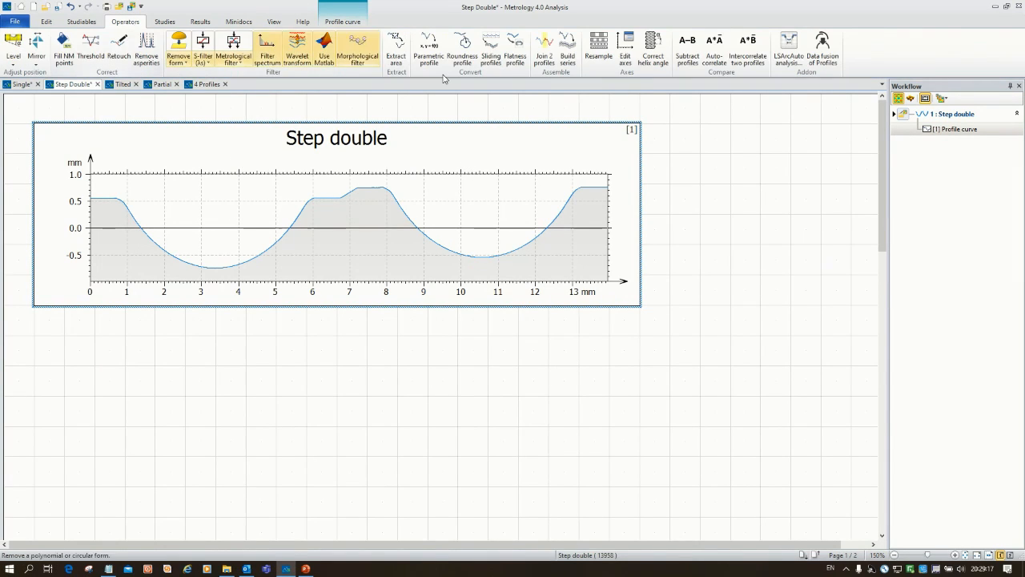
pyautogui.click(791, 46)
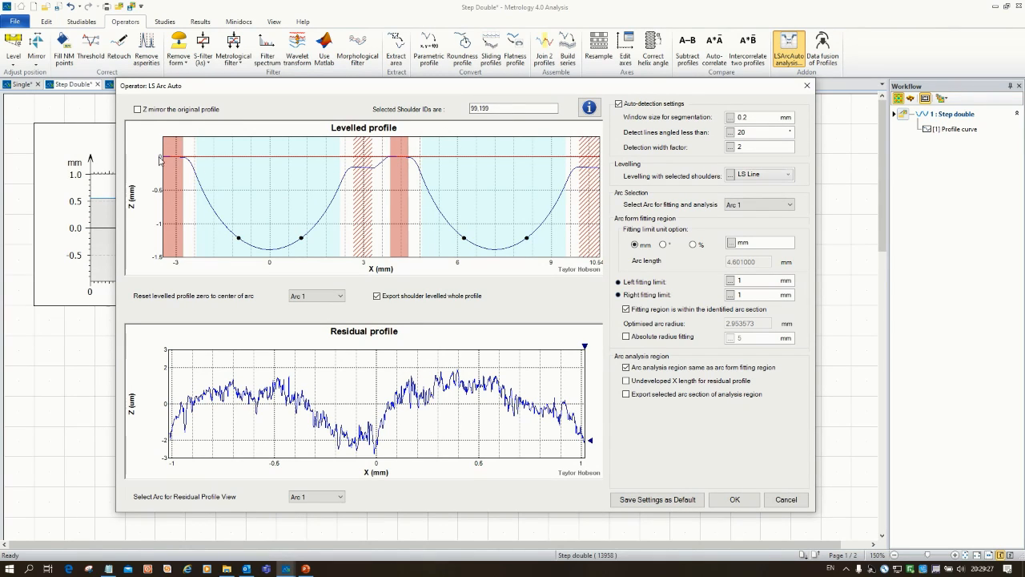
pyautogui.click(789, 175)
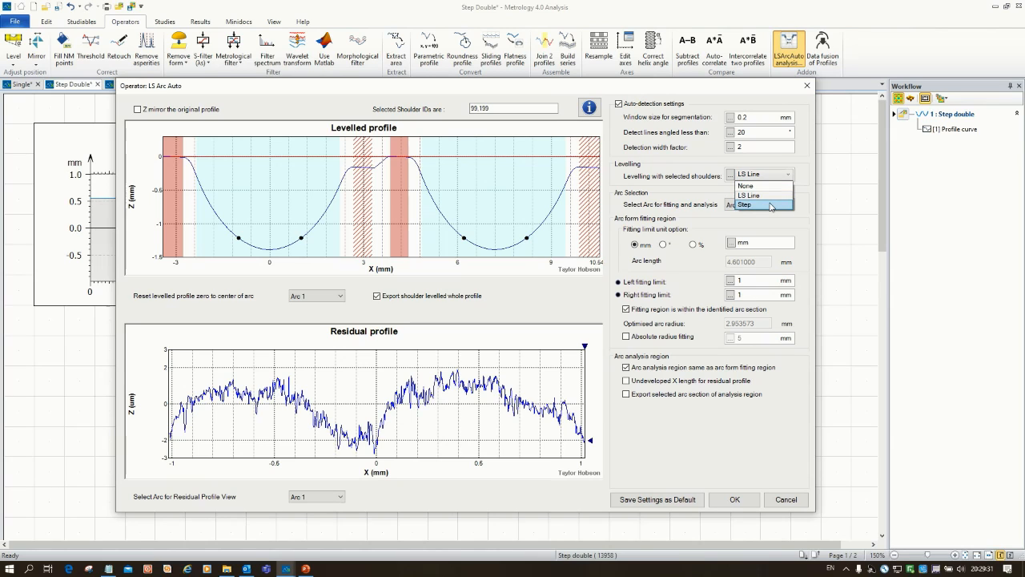
pyautogui.click(771, 205)
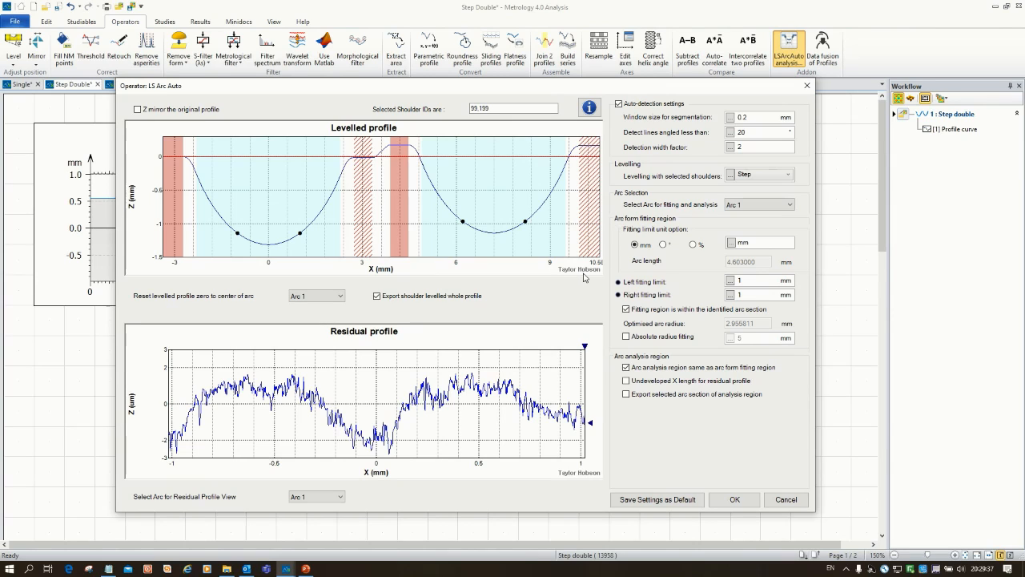
pyautogui.click(735, 501)
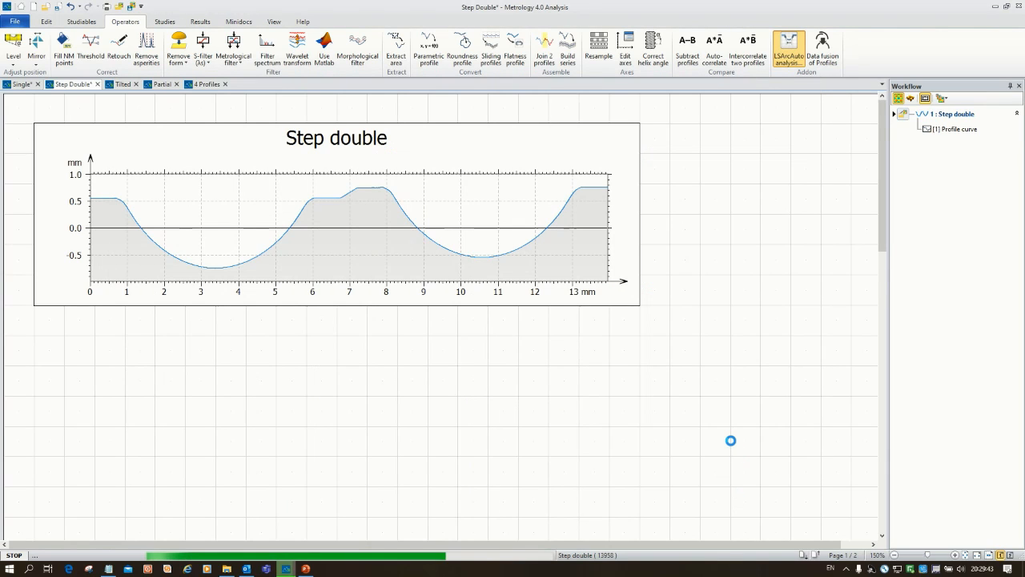
# Step: Examine the shoulder-levelled profile and the residual profiles of both arcs in the Step double document
pyautogui.scroll(-3, 733, 445)
pyautogui.scroll(-10, 724, 443)
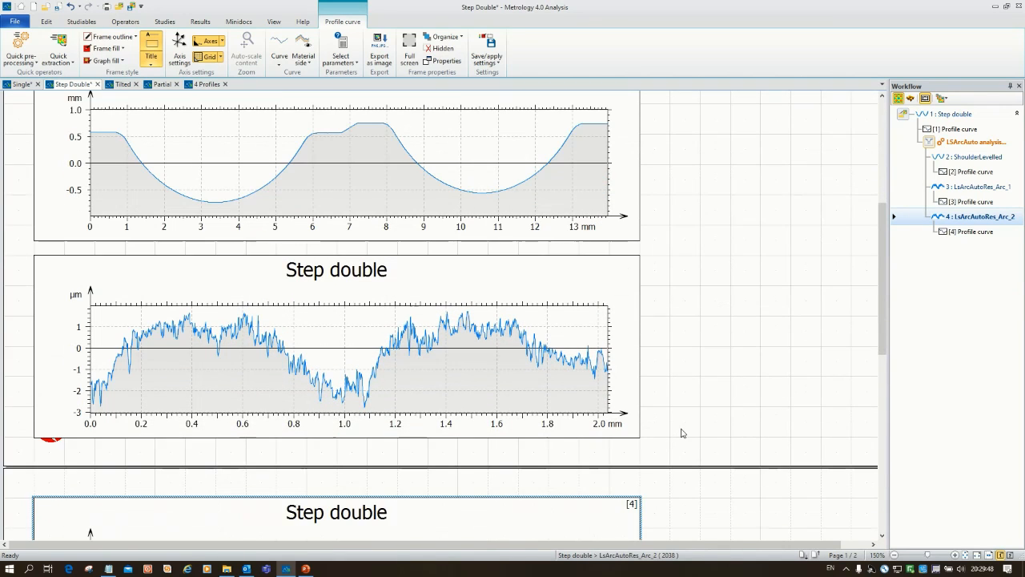
pyautogui.scroll(-9, 682, 432)
pyautogui.scroll(-1, 877, 347)
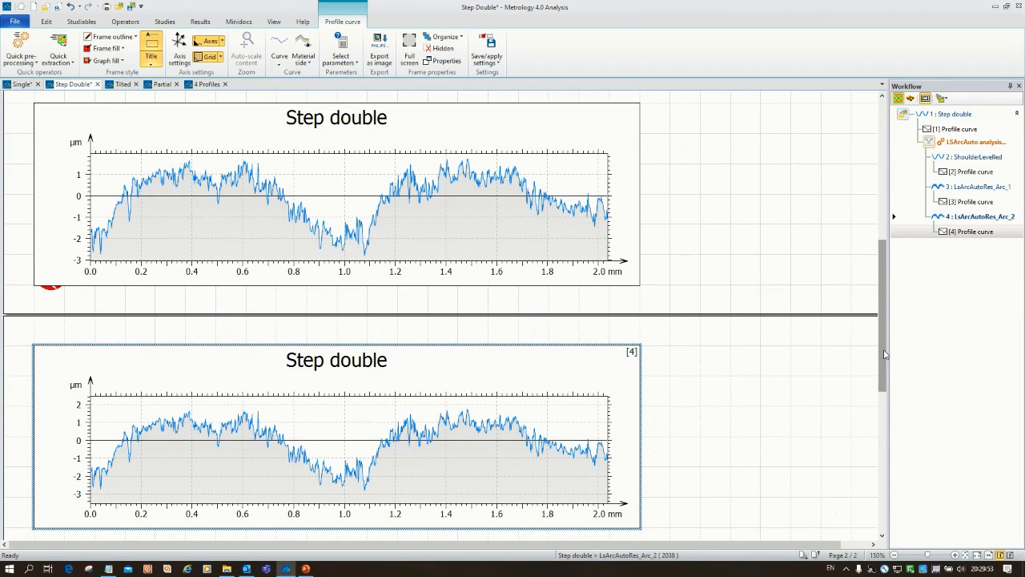
pyautogui.moveTo(885, 354); pyautogui.dragTo(896, 247)
pyautogui.scroll(3, 374, 289)
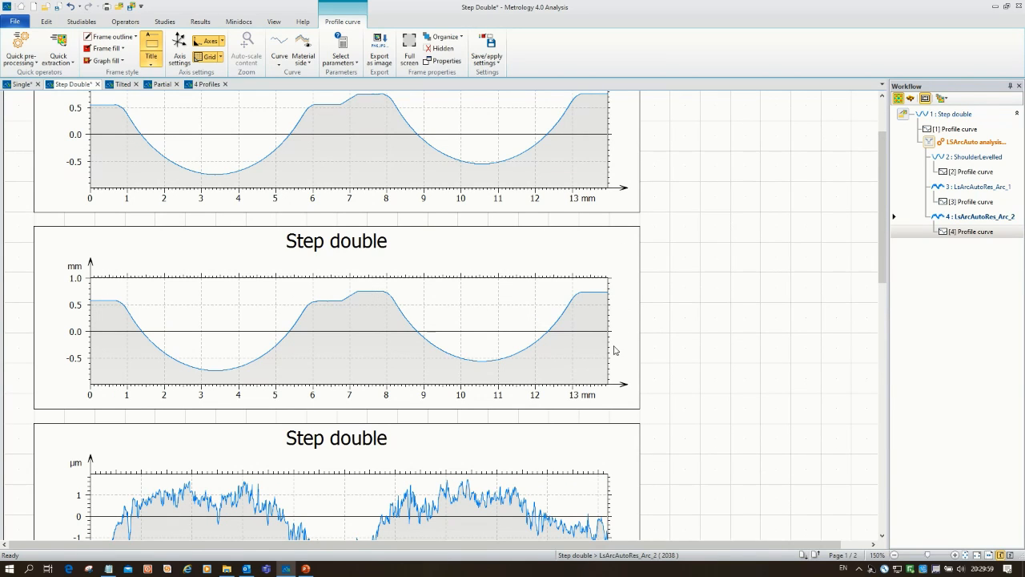
pyautogui.moveTo(883, 271); pyautogui.dragTo(879, 370)
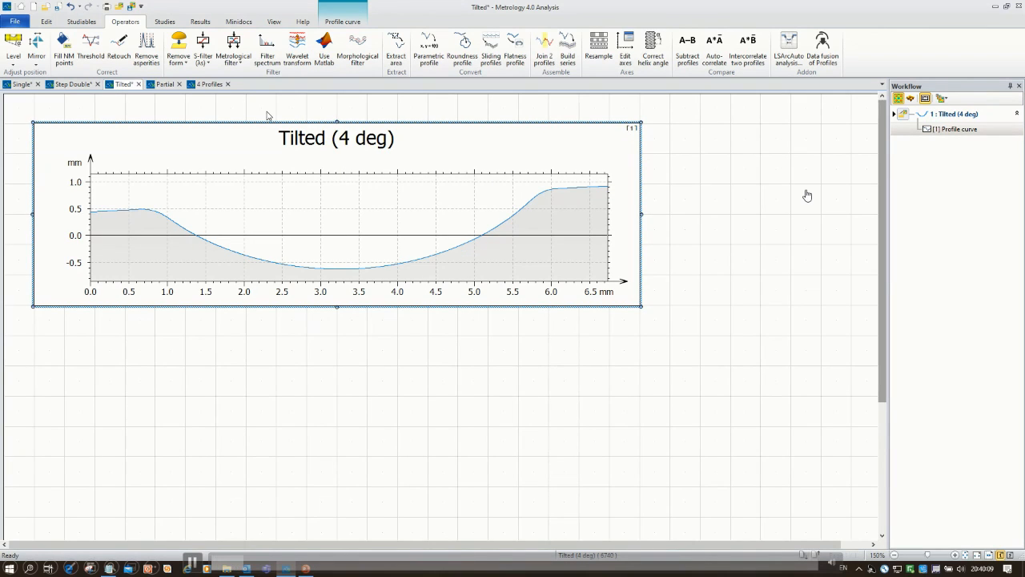
# Step: Run LS Arc Auto on the Tilted (4 deg) profile, accept its settings, and review the levelled and residual profiles
pyautogui.click(383, 171)
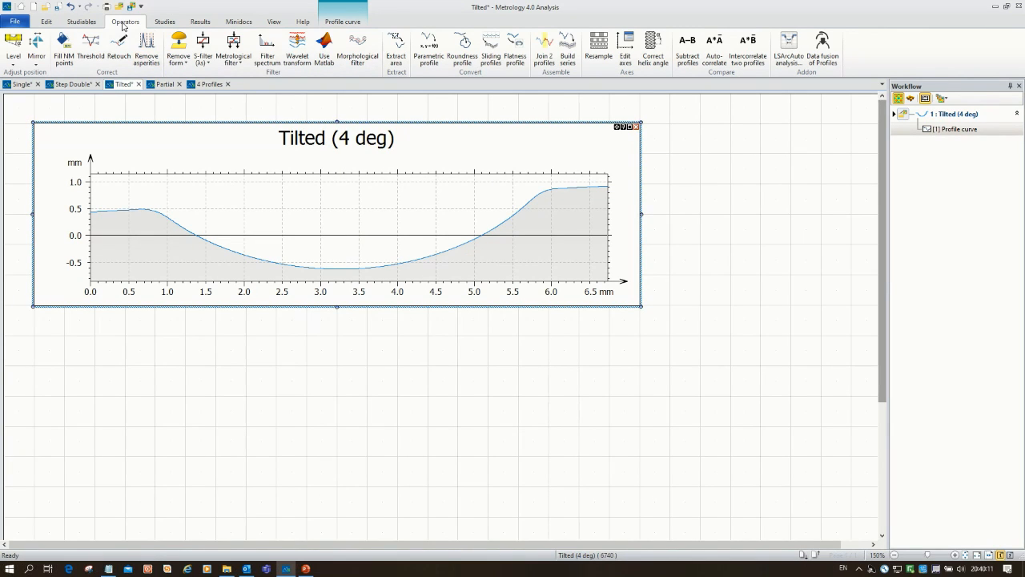
pyautogui.click(789, 50)
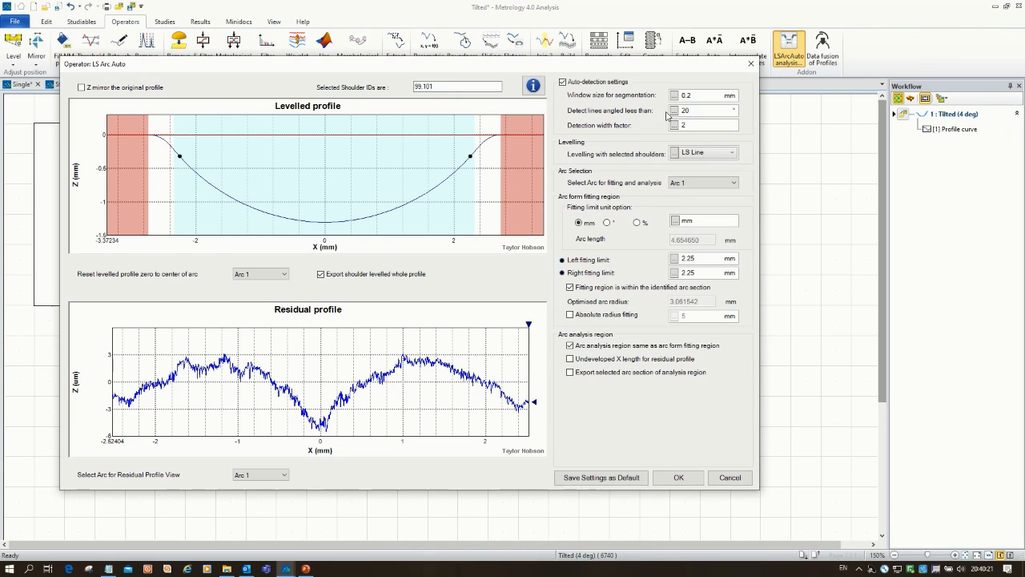
pyautogui.click(678, 478)
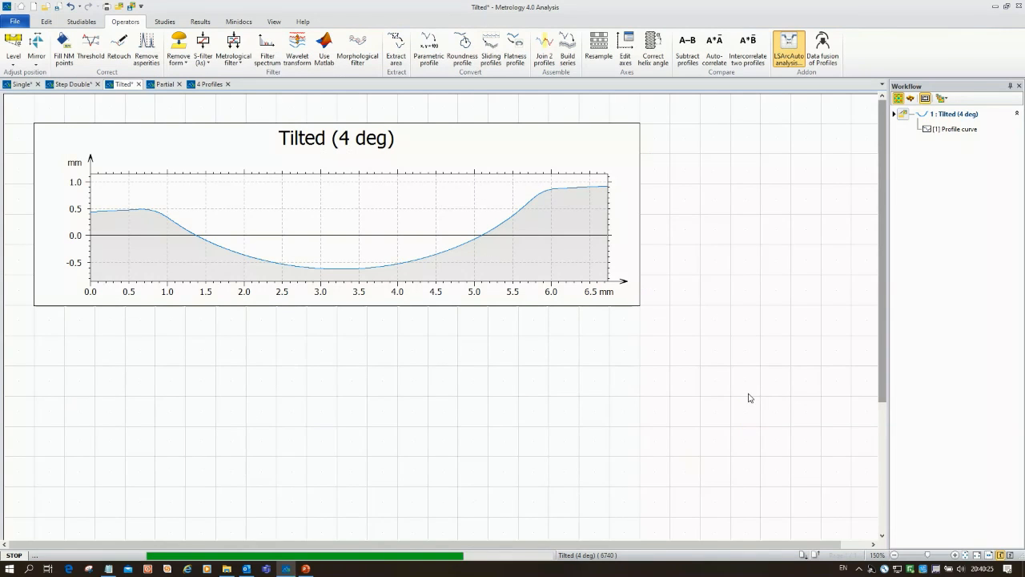
pyautogui.scroll(-3, 748, 399)
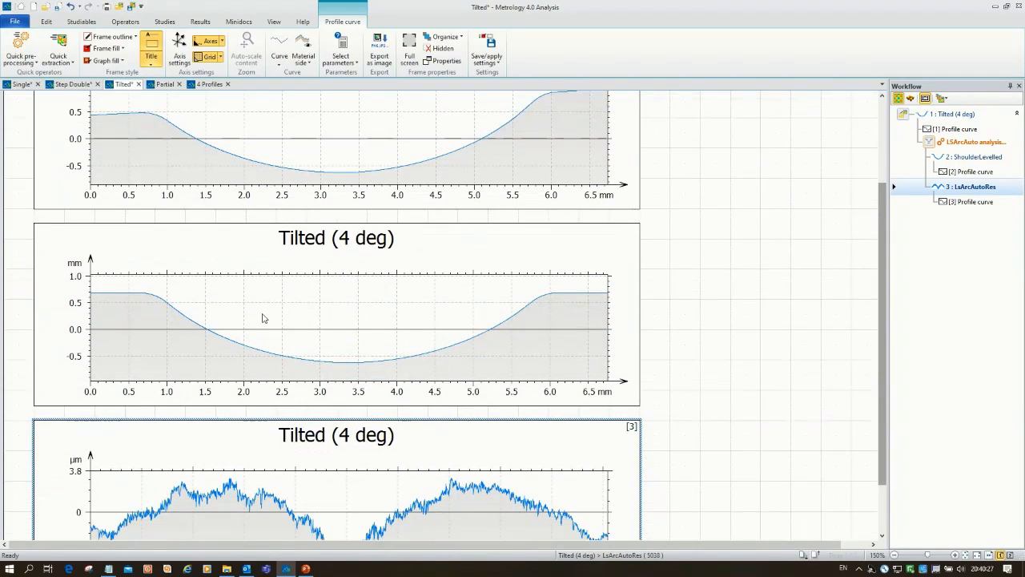
pyautogui.scroll(-1, 345, 236)
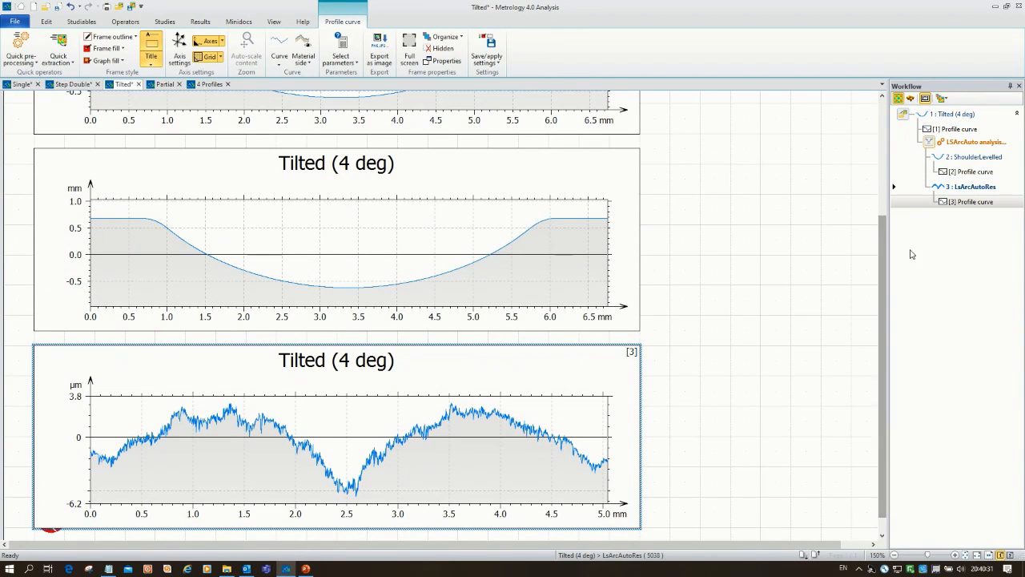
# Step: Reopen the existing LS Arc Auto analysis of the tilted profile and enter 3 in its settings
pyautogui.doubleClick(931, 145)
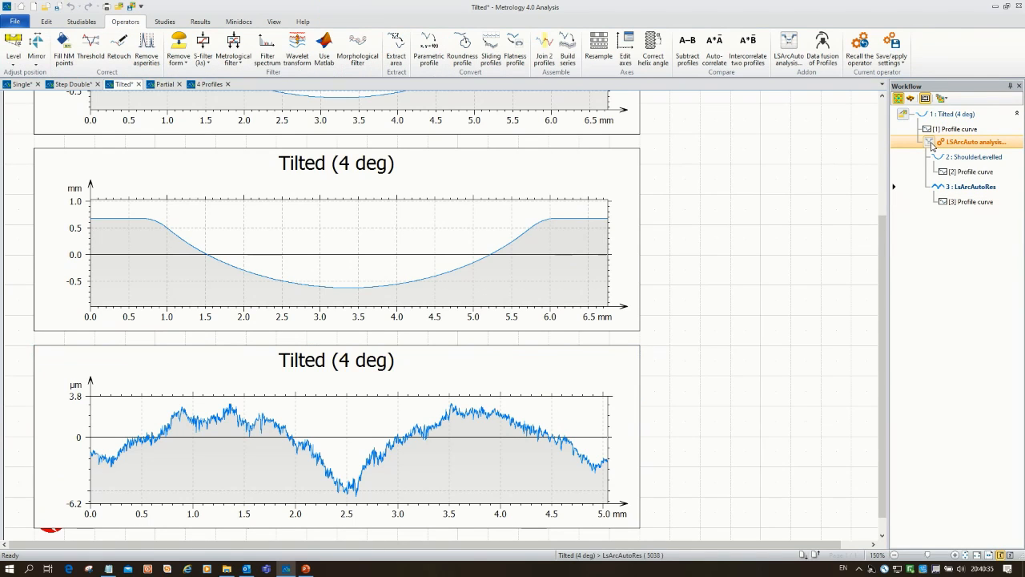
pyautogui.moveTo(723, 124); pyautogui.dragTo(691, 132)
pyautogui.write('3')
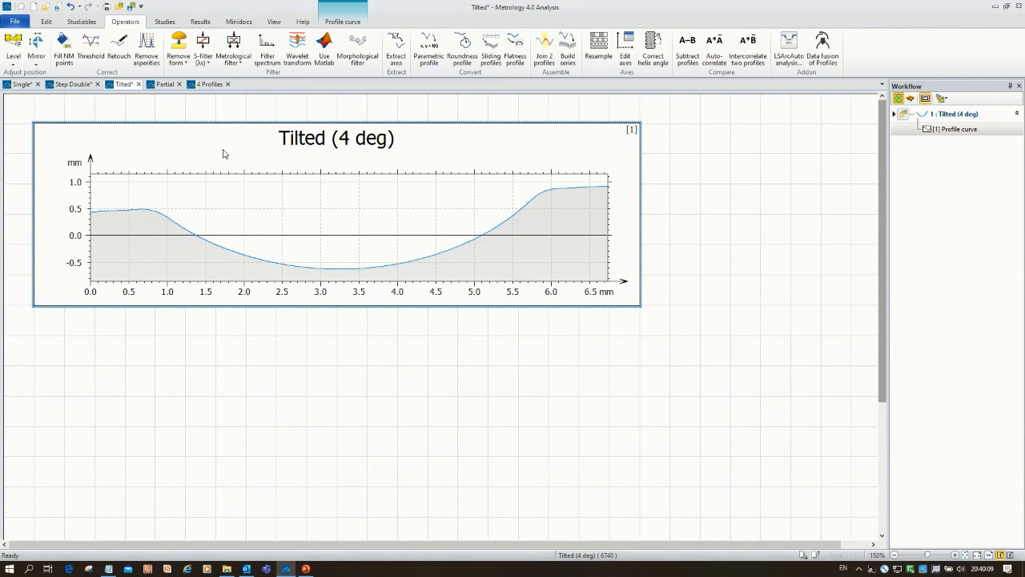
# Step: Start a new LS Arc Auto analysis on the original Tilted (4 deg) profile
pyautogui.click(123, 26)
pyautogui.click(789, 51)
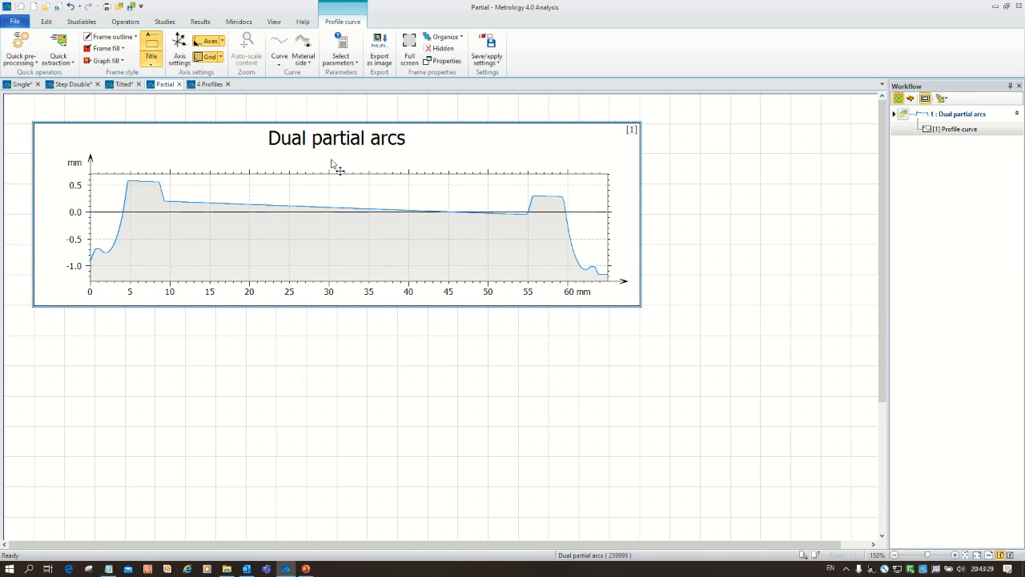
# Step: Open LS Arc Auto for the Dual partial arcs profile and show Arc 2, followed by all arcs, in the residual profile view
pyautogui.click(541, 225)
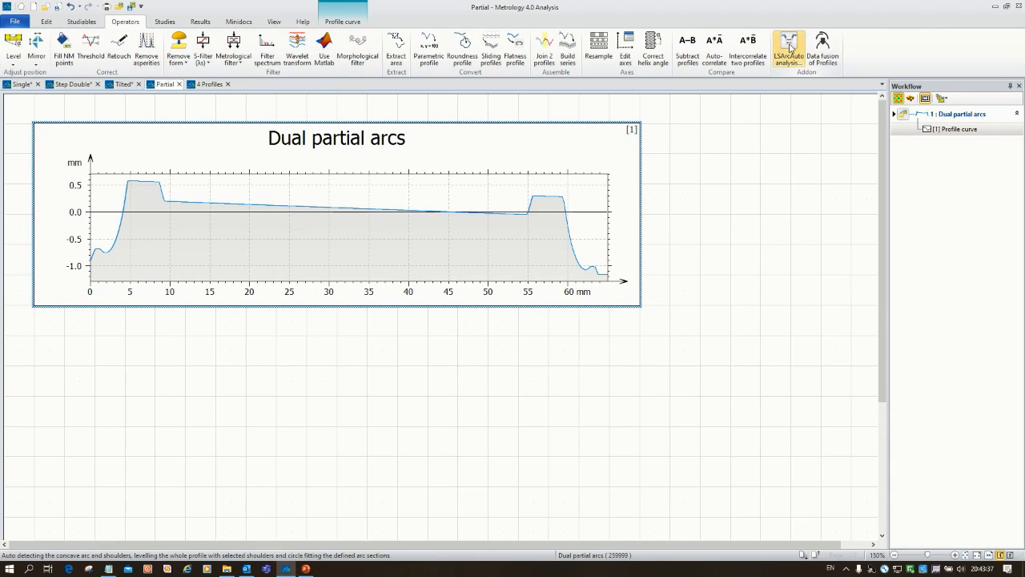
pyautogui.click(782, 265)
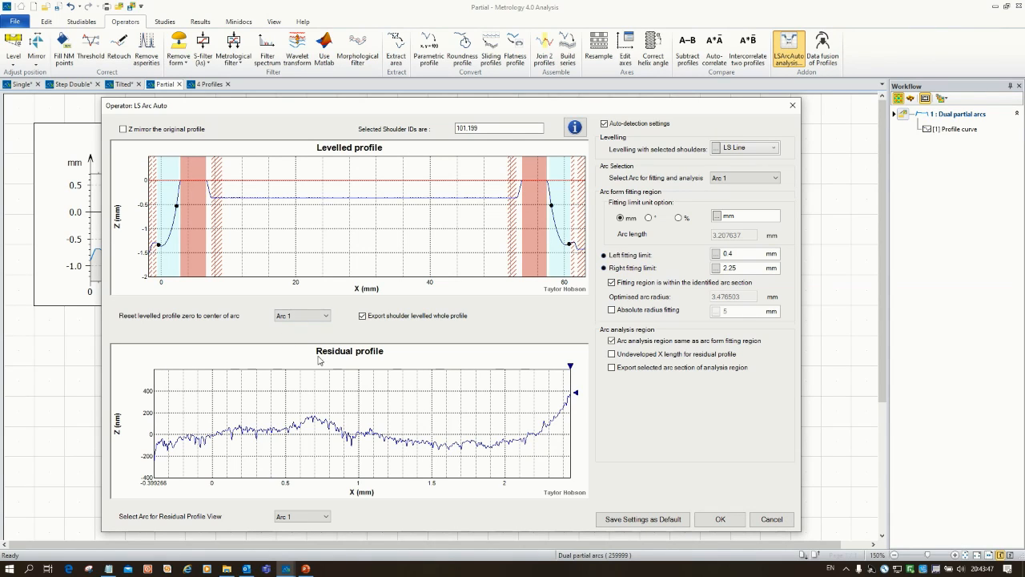
pyautogui.click(313, 517)
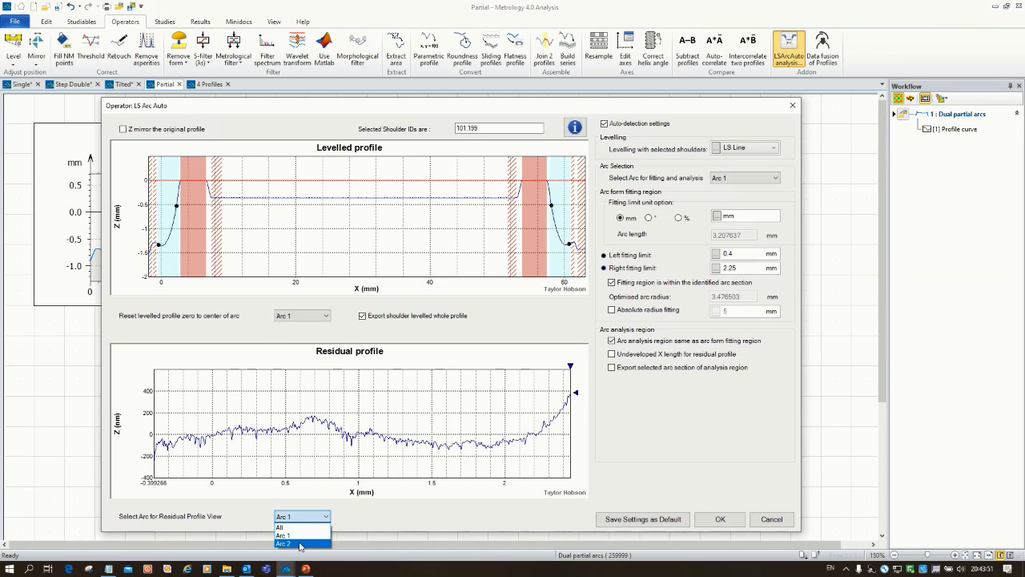
pyautogui.click(300, 544)
pyautogui.click(324, 516)
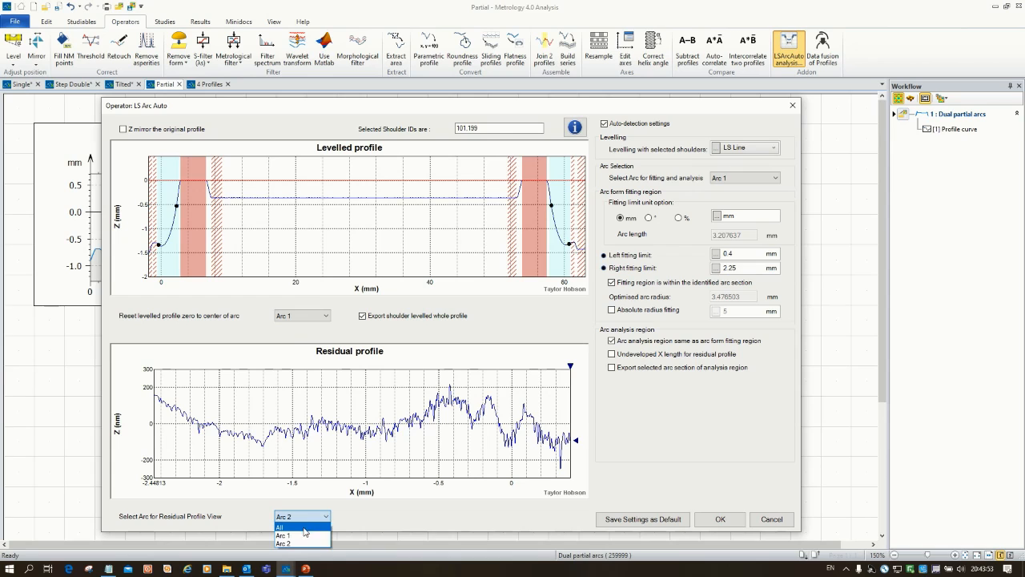
pyautogui.click(304, 528)
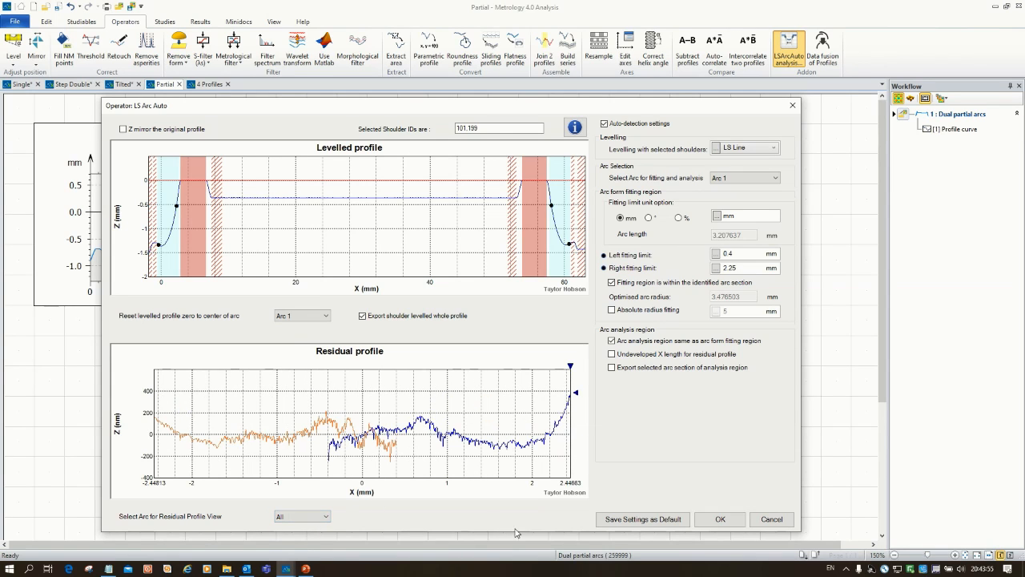
# Step: Accept the Dual partial arcs analysis and review the resulting levelled and residual profiles
pyautogui.click(719, 519)
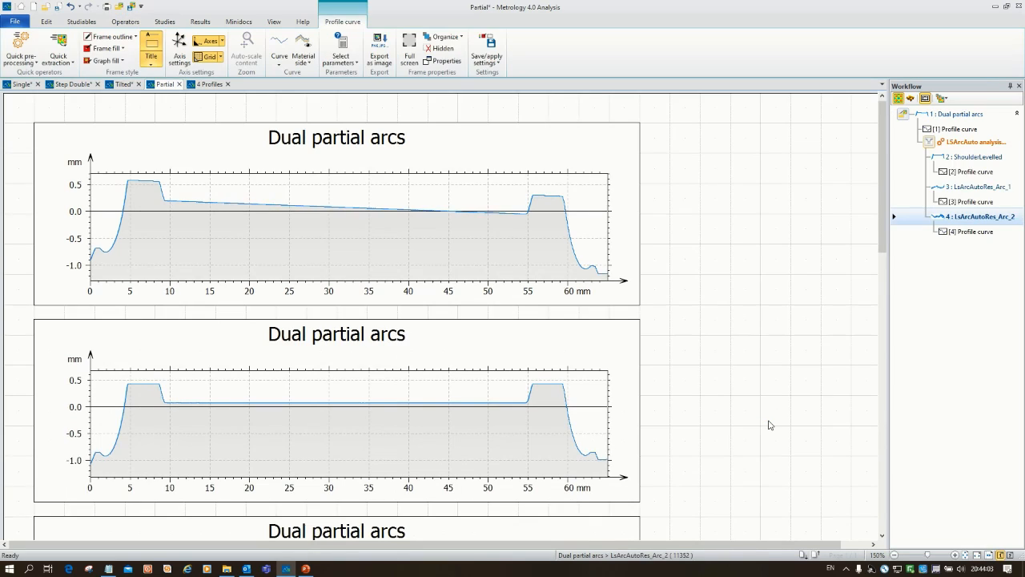
pyautogui.scroll(-2, 176, 359)
pyautogui.scroll(-4, 202, 352)
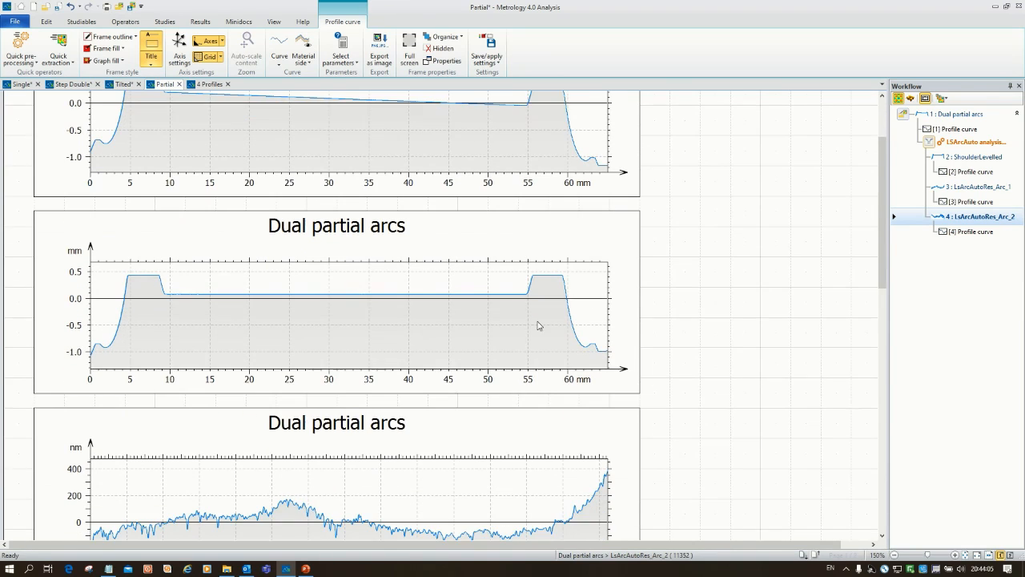
pyautogui.scroll(-5, 289, 366)
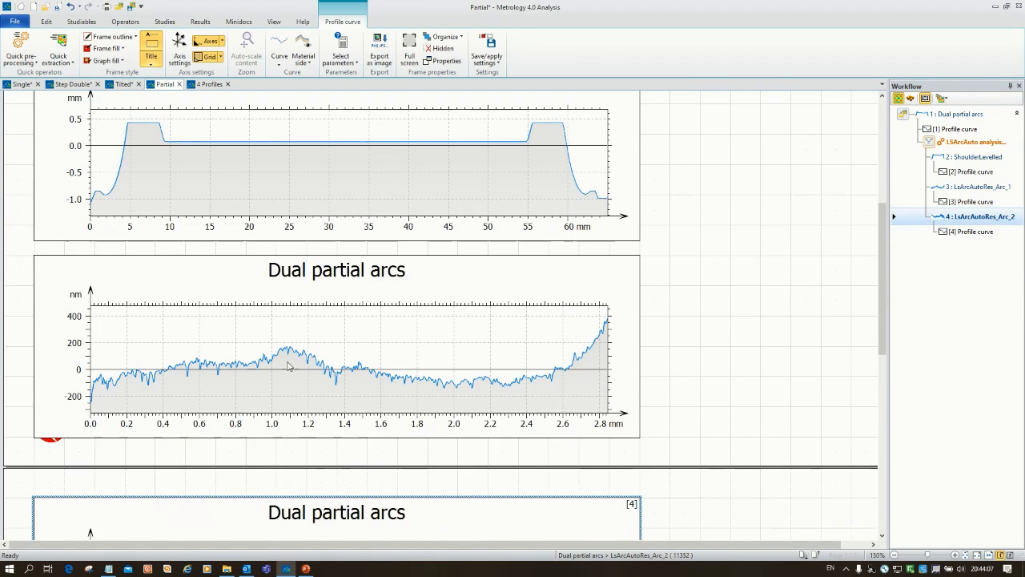
pyautogui.scroll(-1, 335, 320)
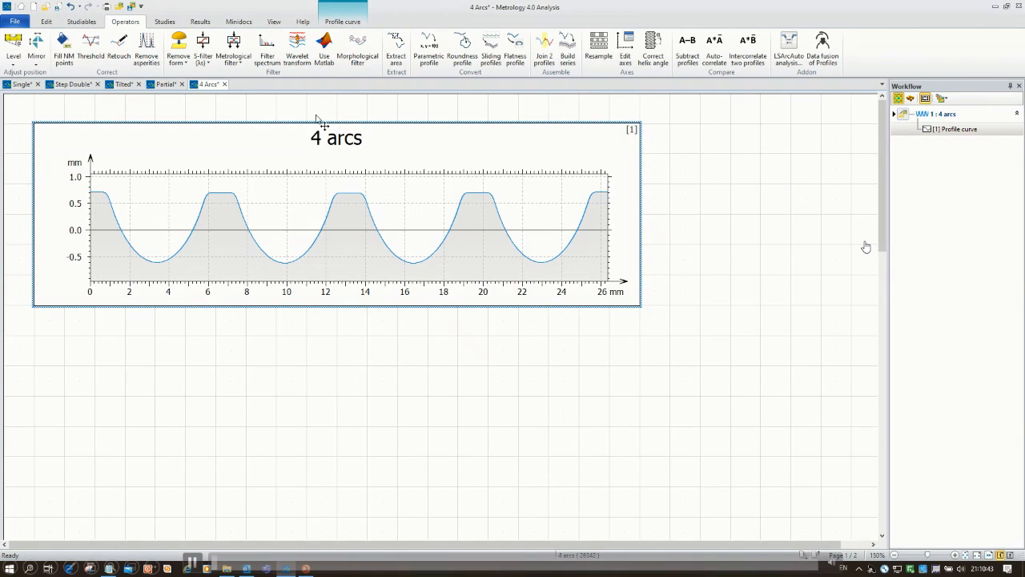
# Step: Start an LS Arc Auto analysis on the 4 arcs profile and exclude the second and fourth shoulders from levelling
pyautogui.click(793, 46)
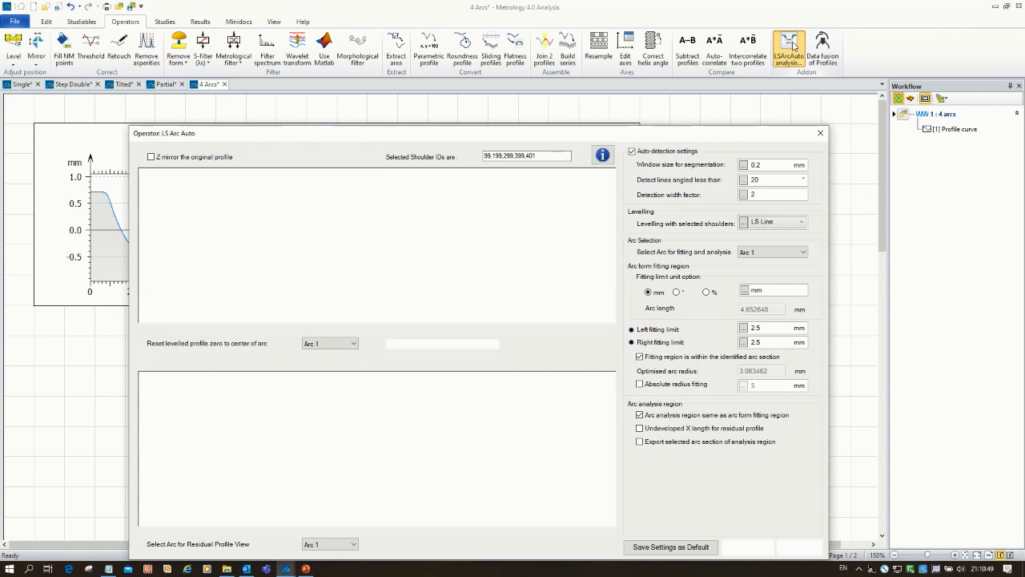
pyautogui.moveTo(592, 137); pyautogui.dragTo(580, 82)
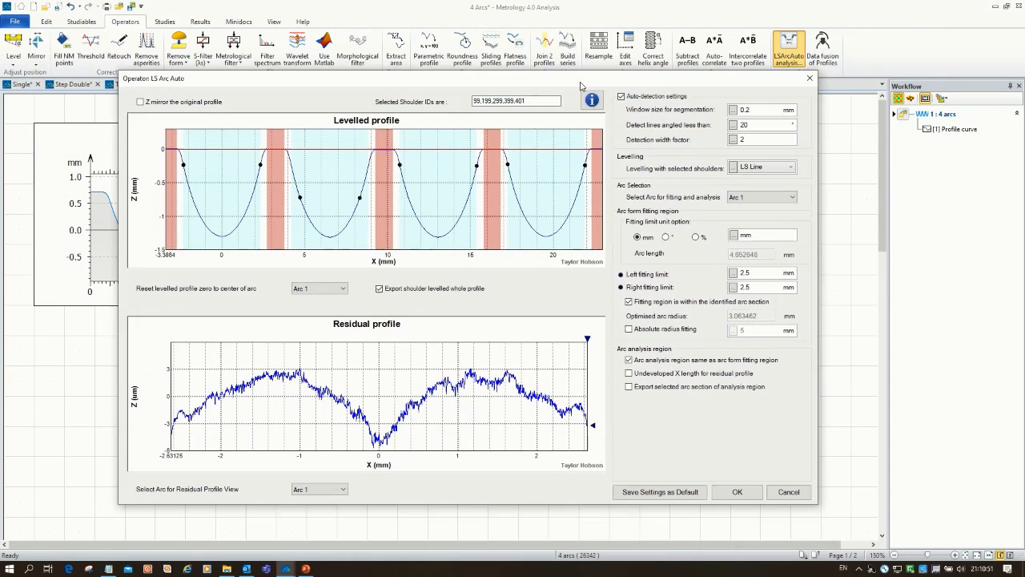
pyautogui.click(288, 162)
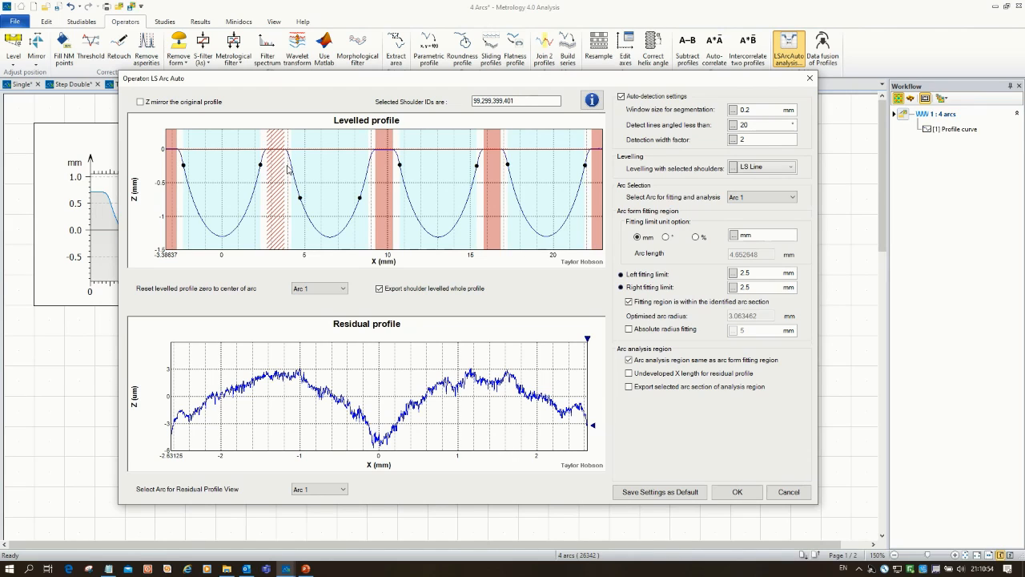
pyautogui.click(501, 242)
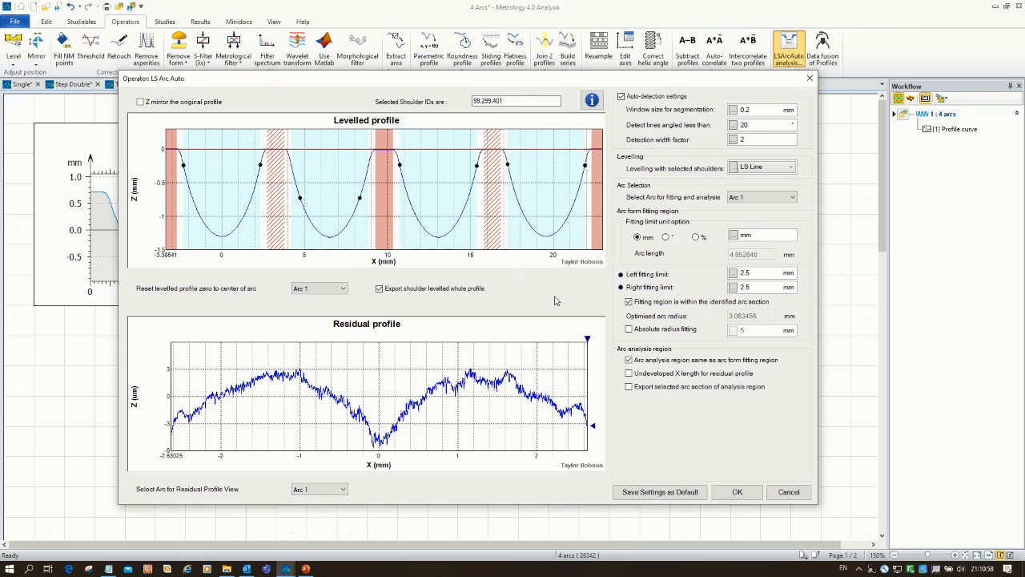
# Step: Check the arcs available for fitting, and show Arc 3 followed by all arcs in the residual profile view
pyautogui.click(792, 198)
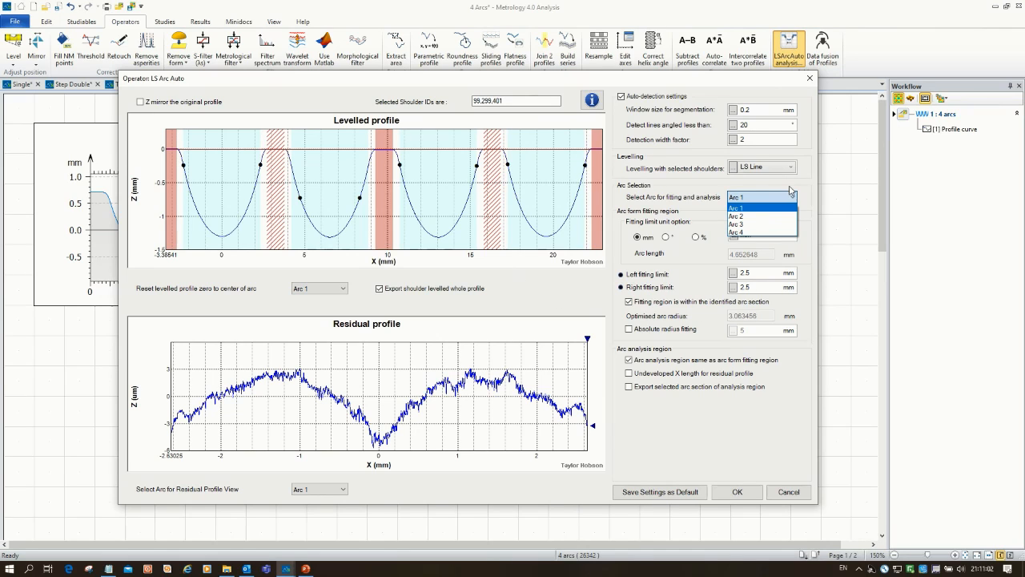
pyautogui.click(791, 192)
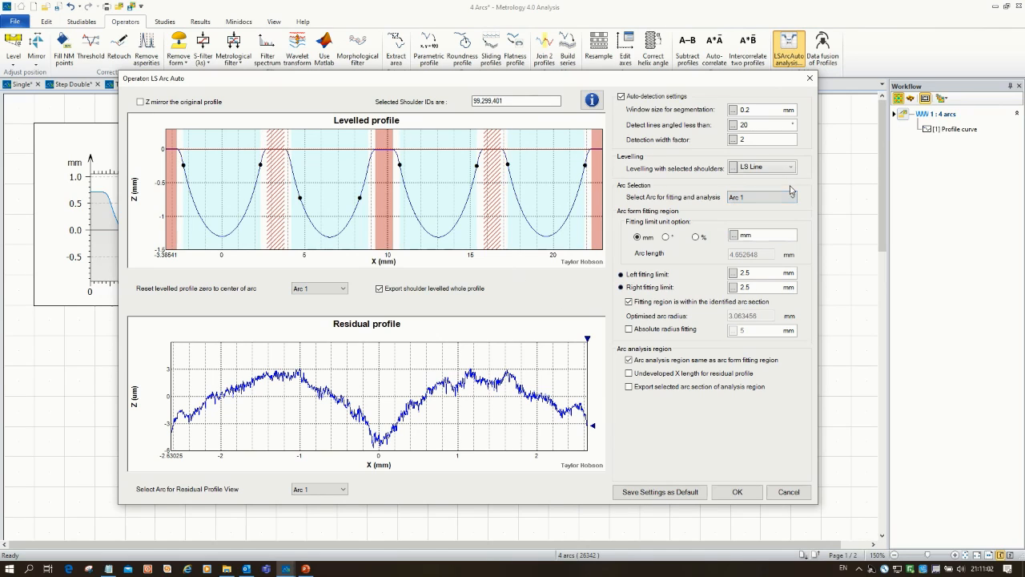
pyautogui.click(338, 489)
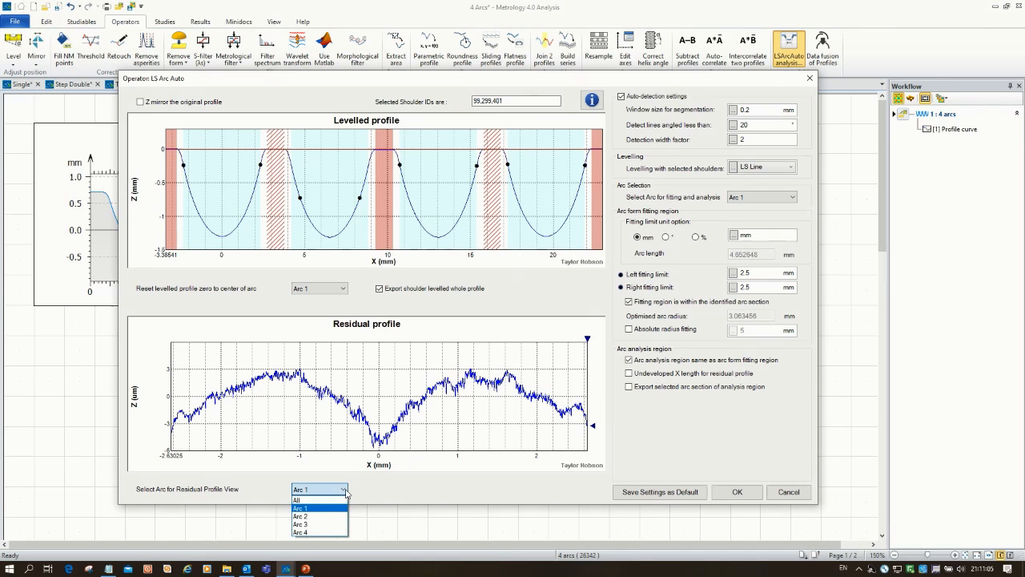
pyautogui.click(324, 526)
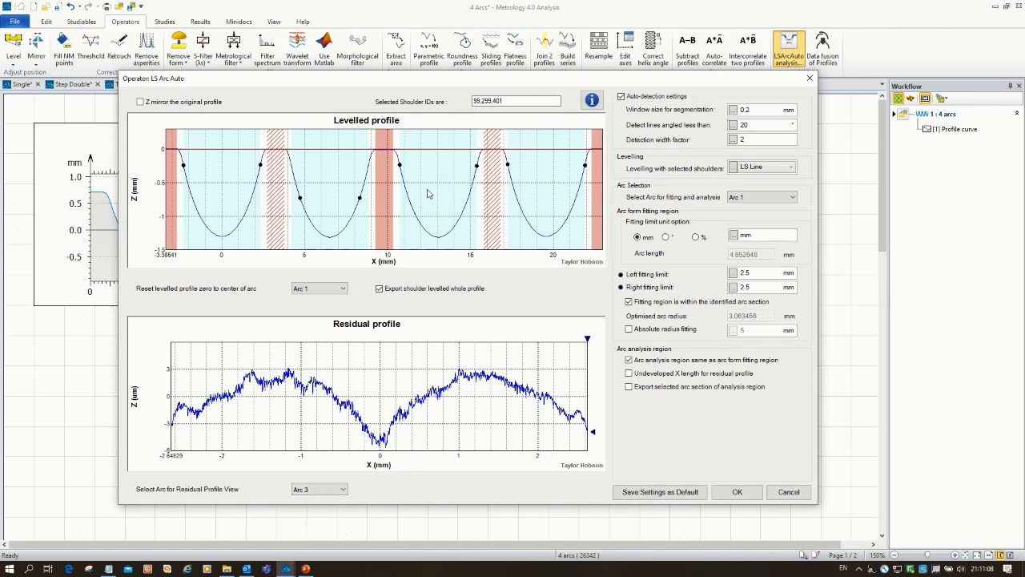
pyautogui.click(344, 489)
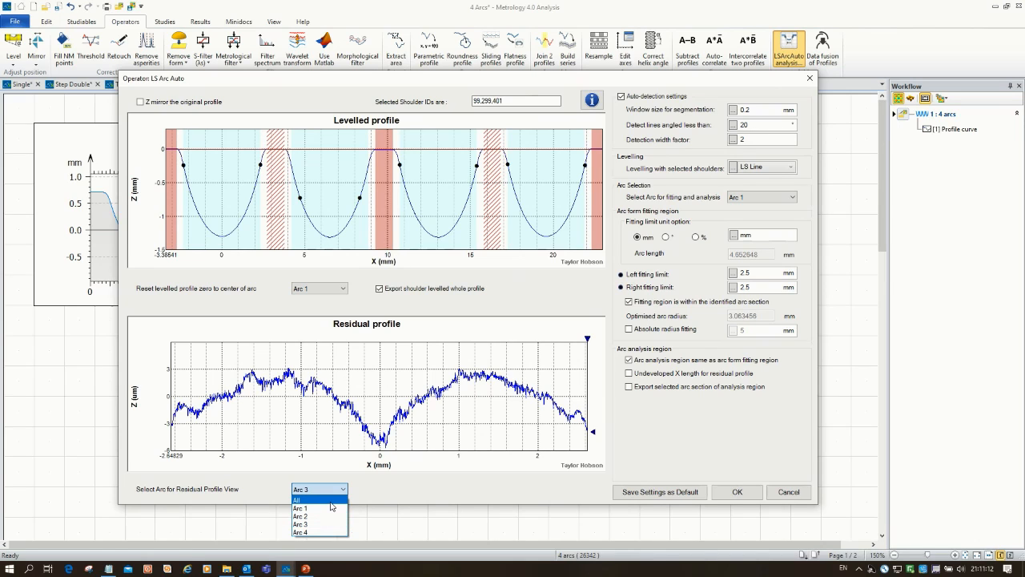
pyautogui.click(331, 502)
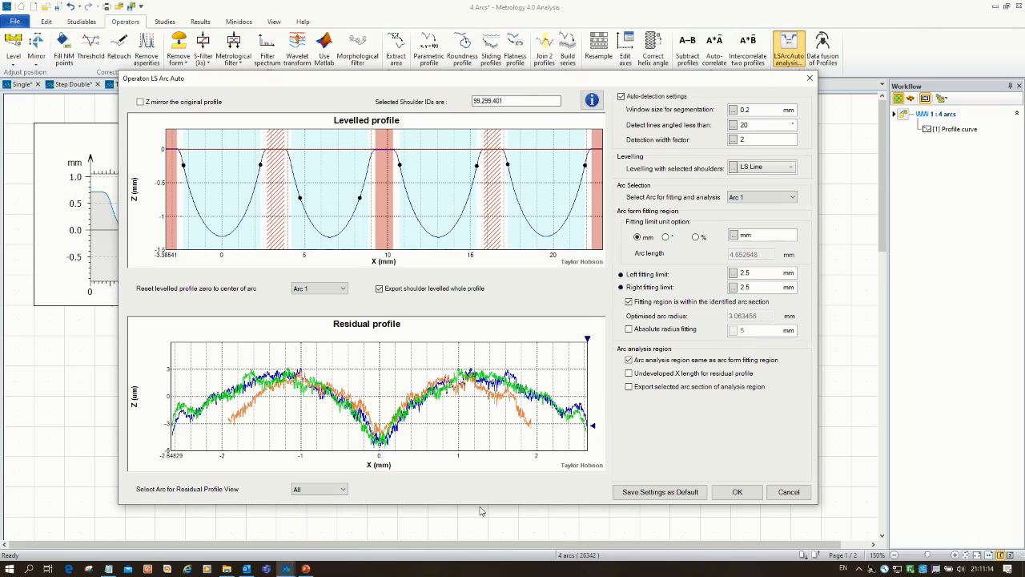
# Step: Accept the LS Arc Auto analysis of the 4 arcs profile and review the resulting profiles further down the page
pyautogui.click(742, 494)
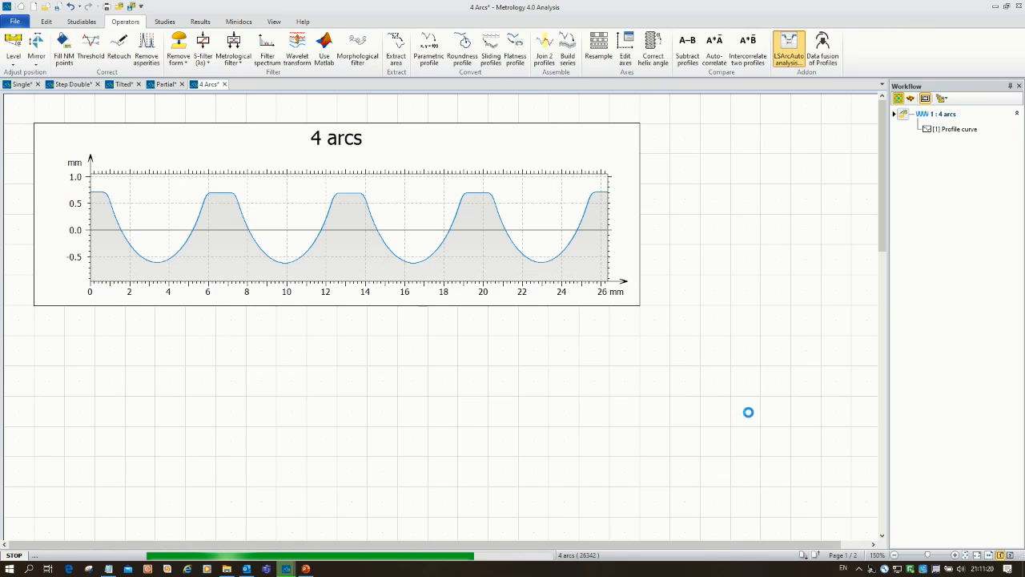
pyautogui.moveTo(882, 238); pyautogui.dragTo(888, 257)
pyautogui.moveTo(888, 306); pyautogui.dragTo(884, 521)
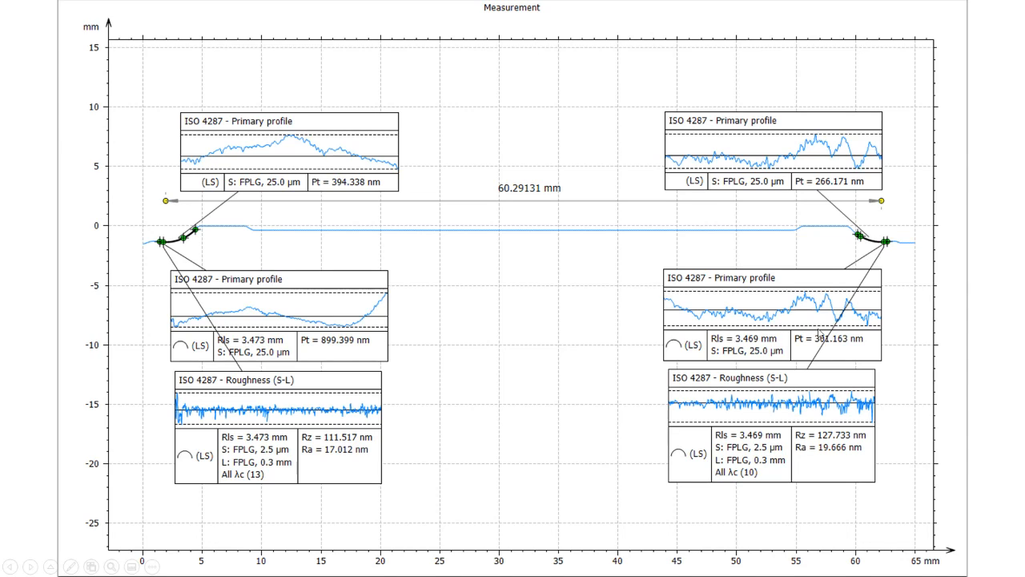
pyautogui.hotkey('ctrl', 'l')
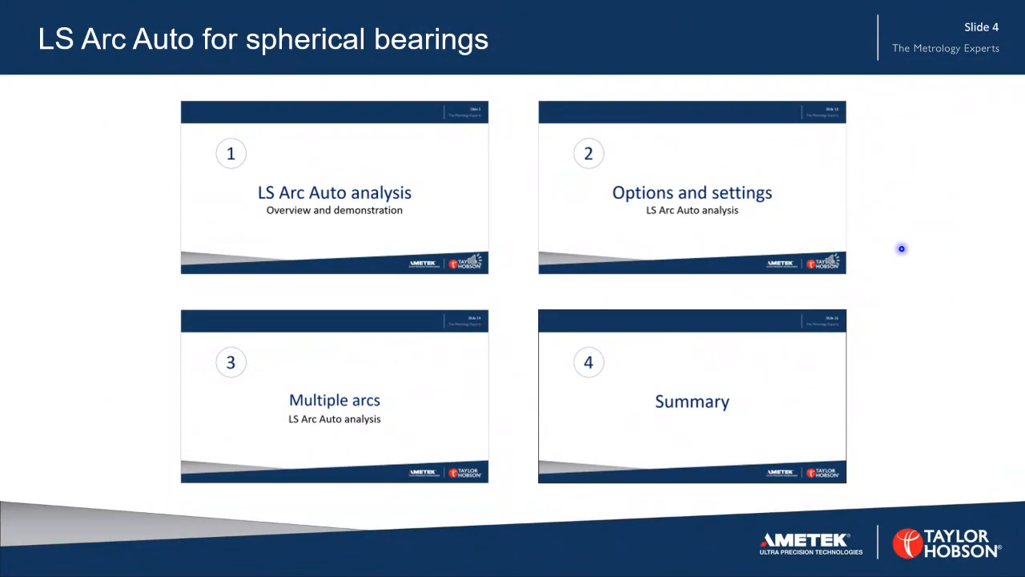
pyautogui.press('Right')
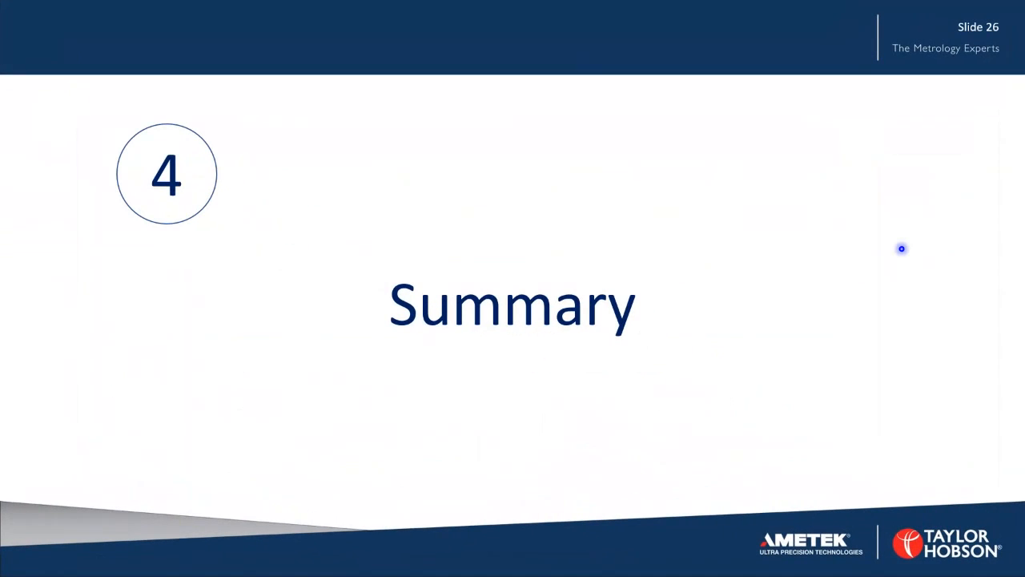
pyautogui.press('Right')
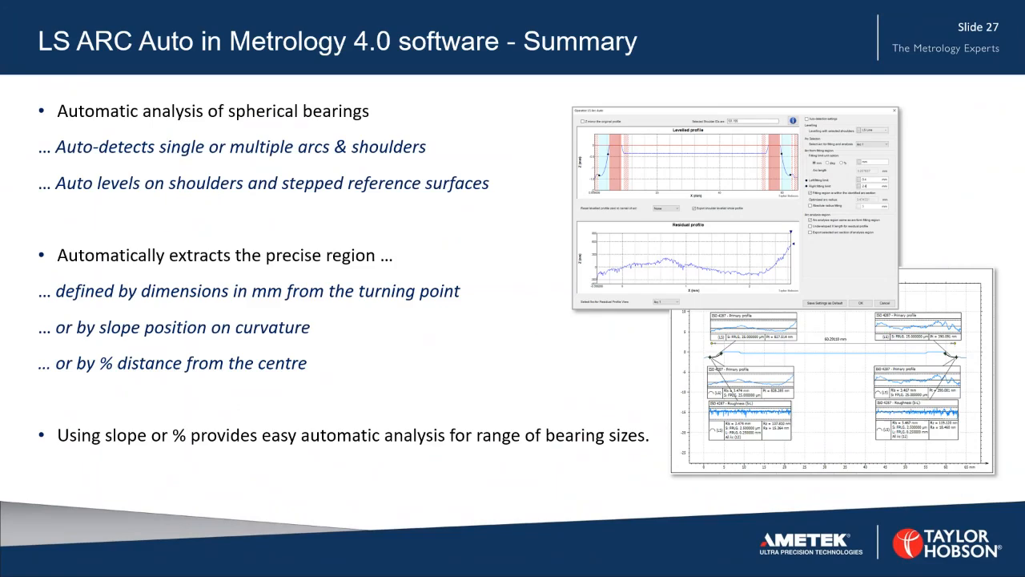